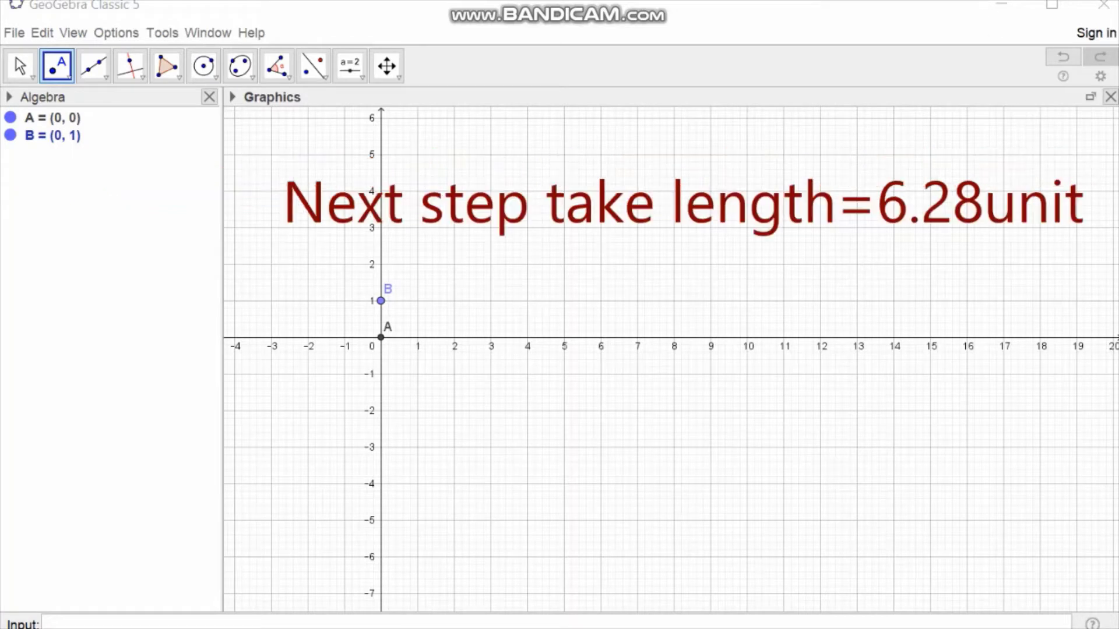
Draw a horizontal segment with a given length of 6.28 starting from point B
left_click_drag(308, 250, 1071, 249)
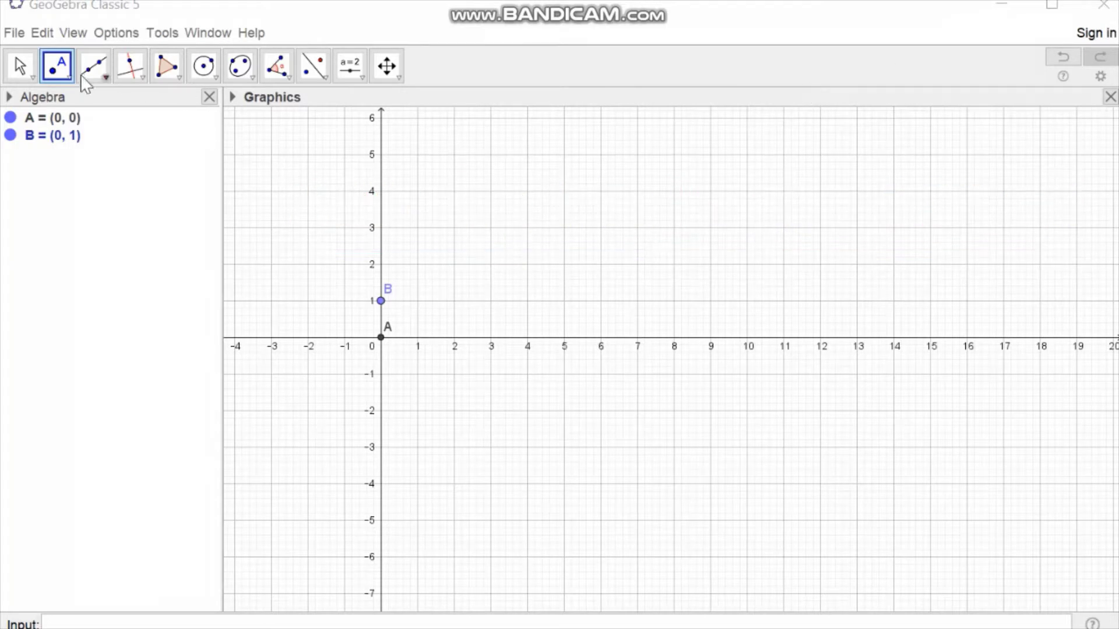
left_click(103, 82)
left_click(93, 163)
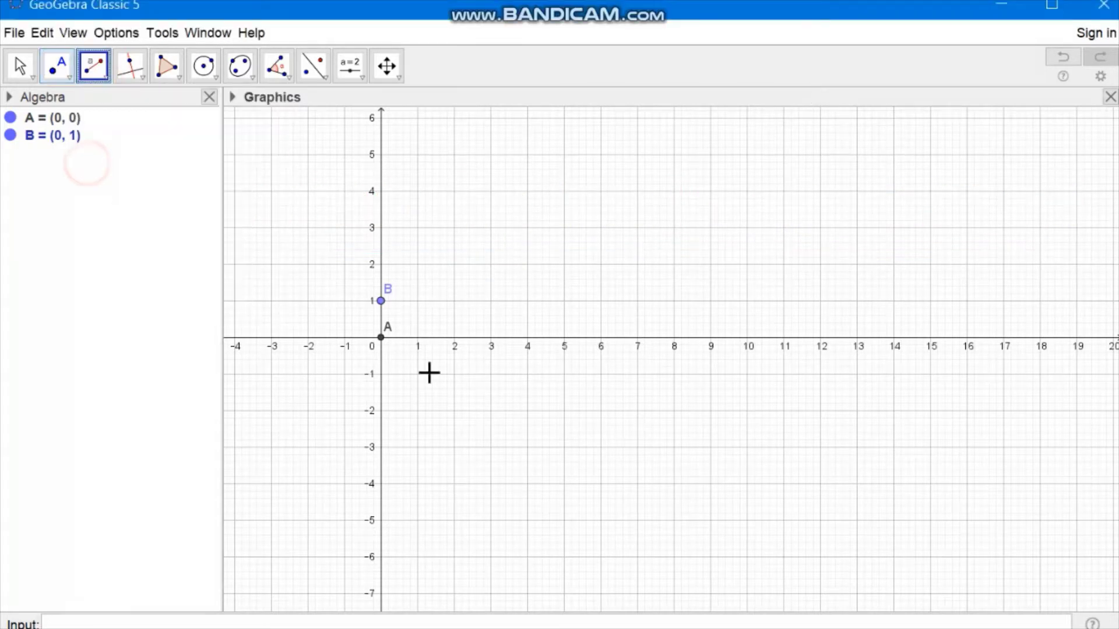
left_click(381, 301)
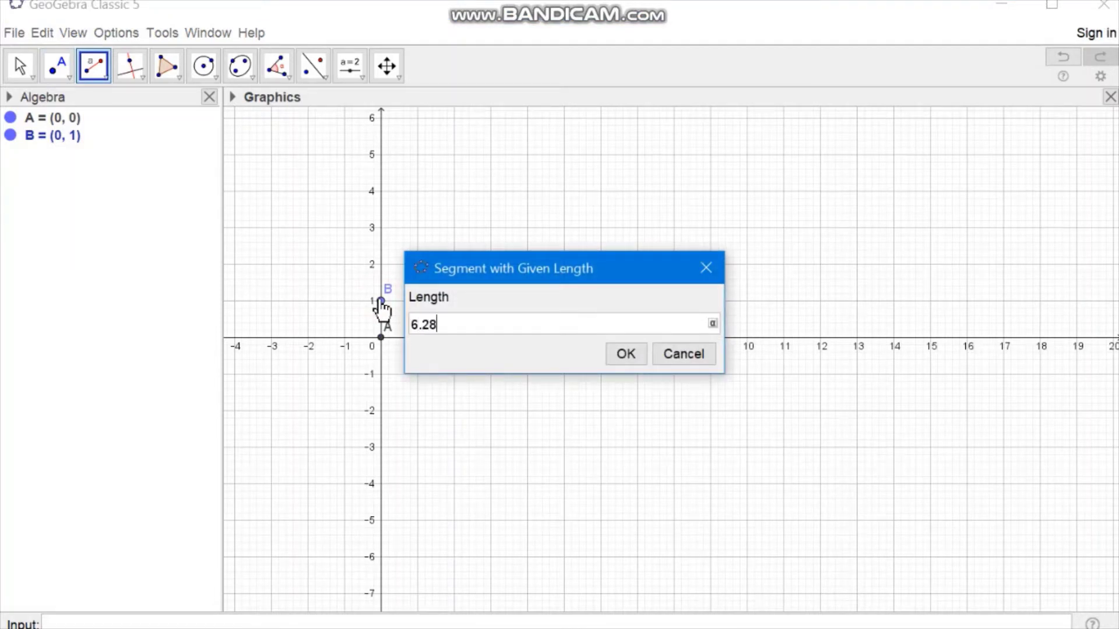
left_click(626, 356)
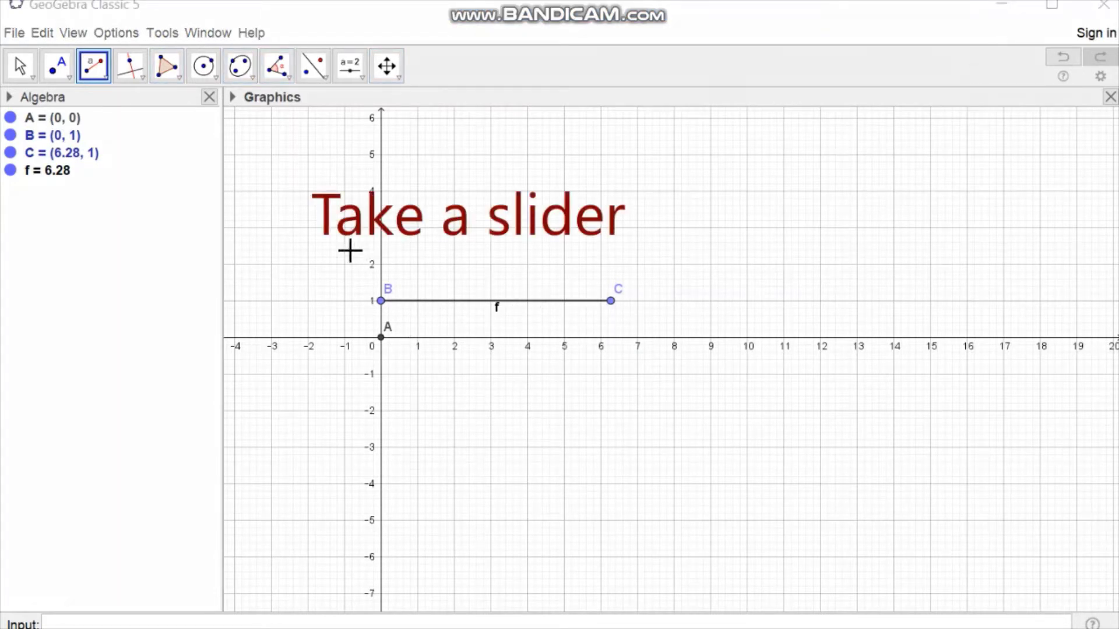
Create a number slider a above the segment with minimum 0.01, maximum 6.28 and increment 0.01
left_click_drag(350, 249, 581, 246)
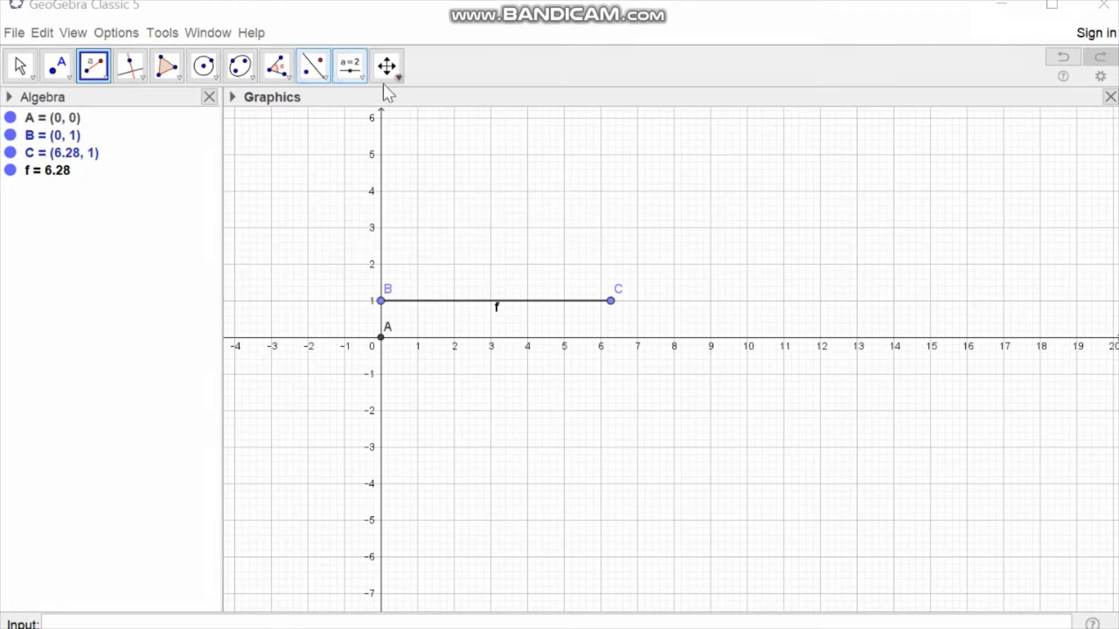
left_click(364, 78)
left_click(349, 111)
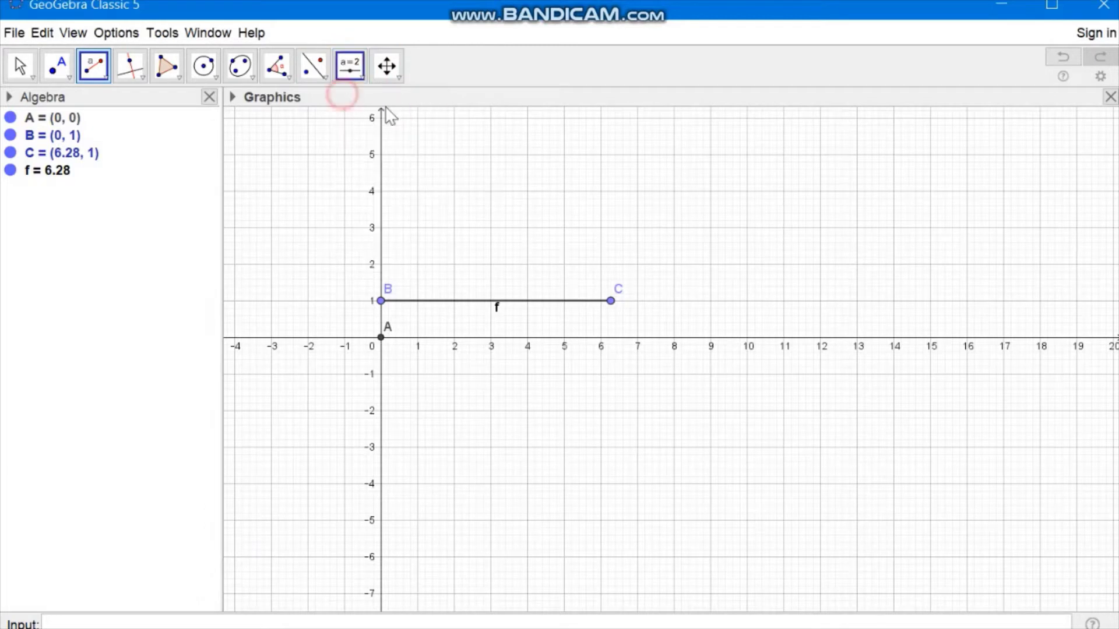
left_click(643, 173)
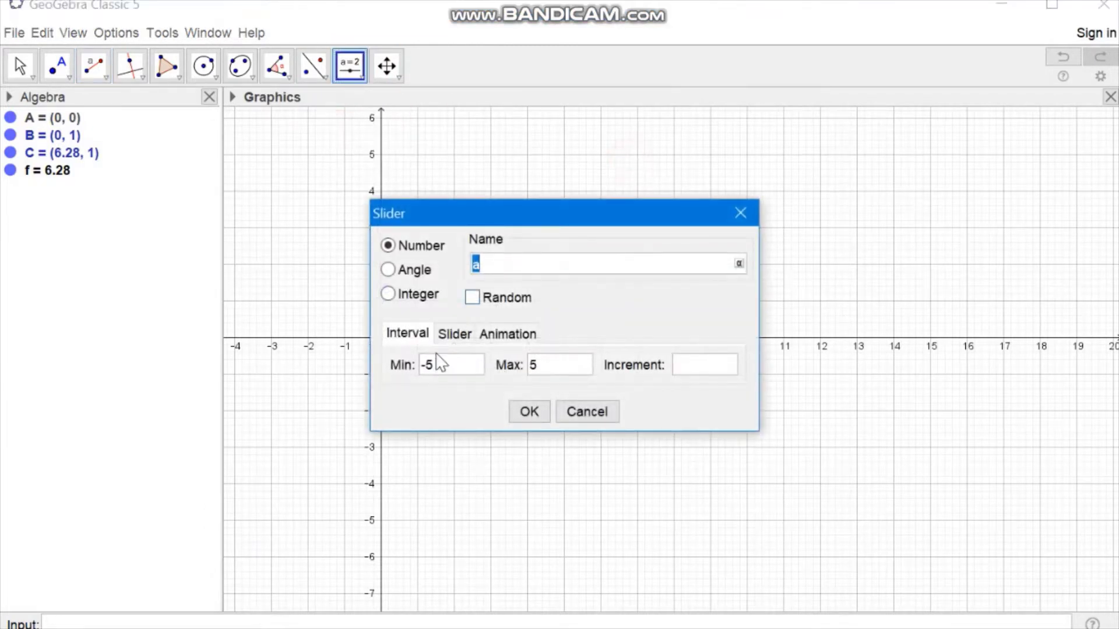
left_click(435, 368)
left_click(536, 367)
left_click(686, 368)
left_click(425, 365)
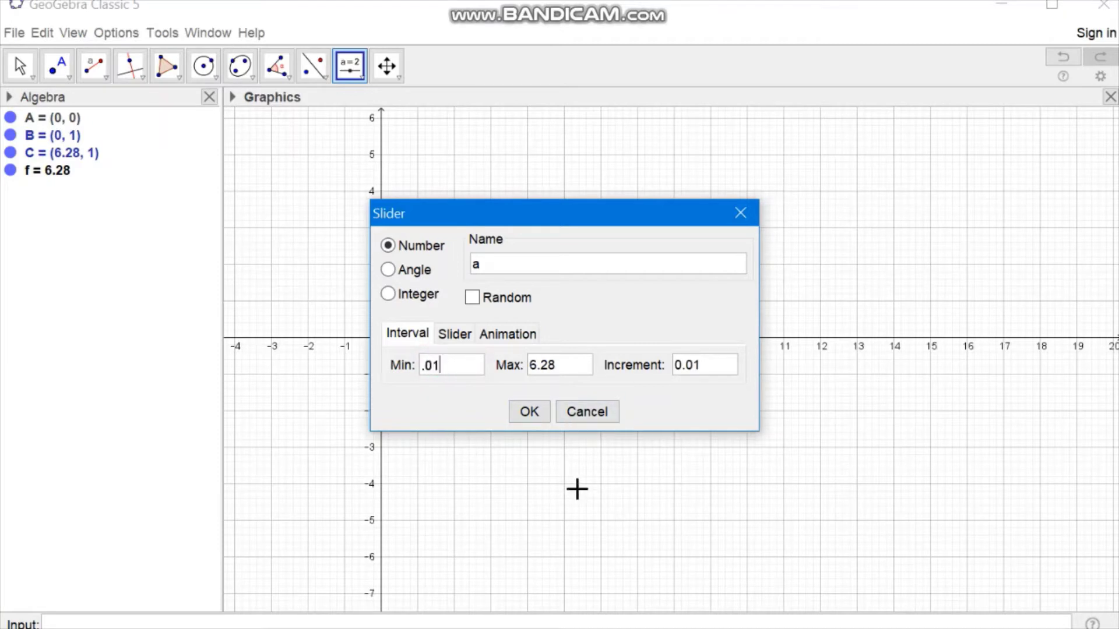
left_click(1083, 3)
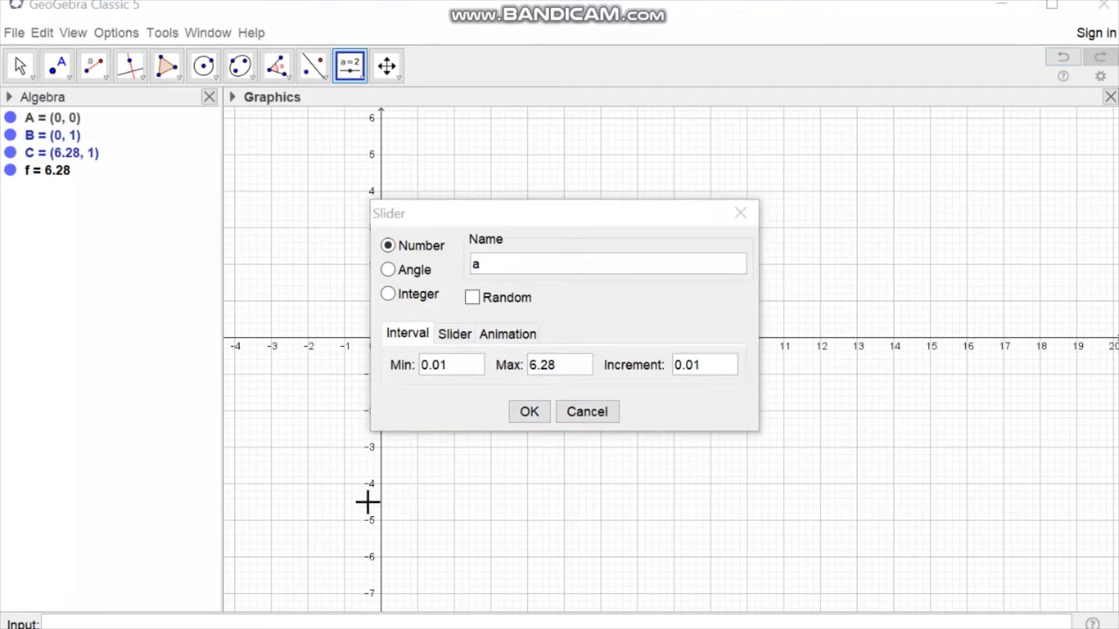
left_click_drag(366, 532, 419, 396)
mouse_move(434, 513)
left_mouse_down()
mouse_move(513, 363)
mouse_move(530, 385)
left_mouse_up()
left_click_drag(779, 598, 682, 392)
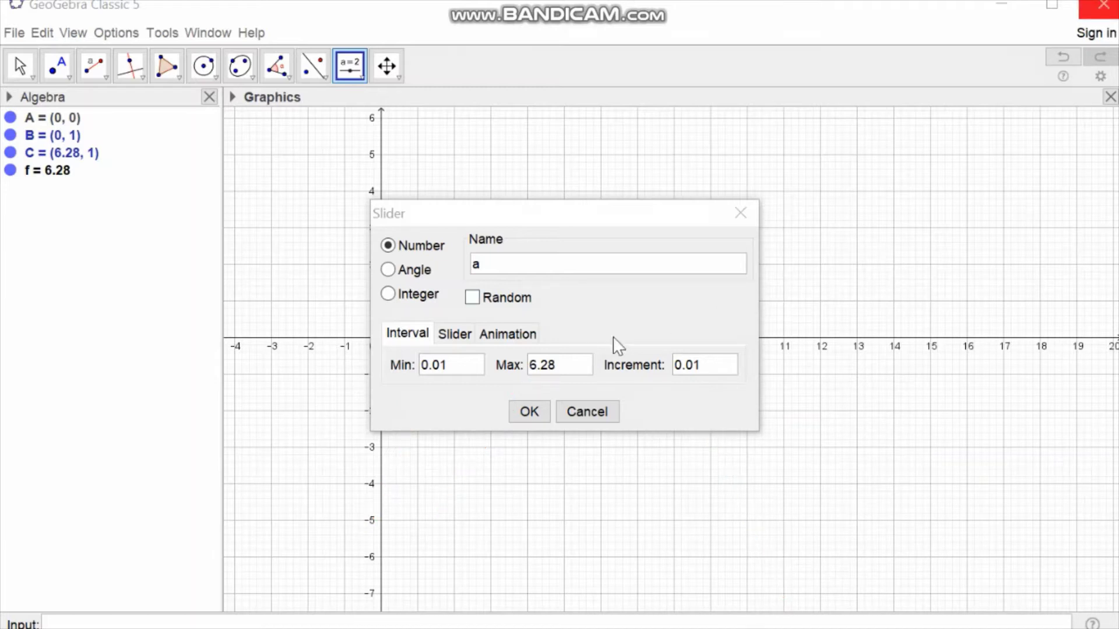
left_click(530, 412)
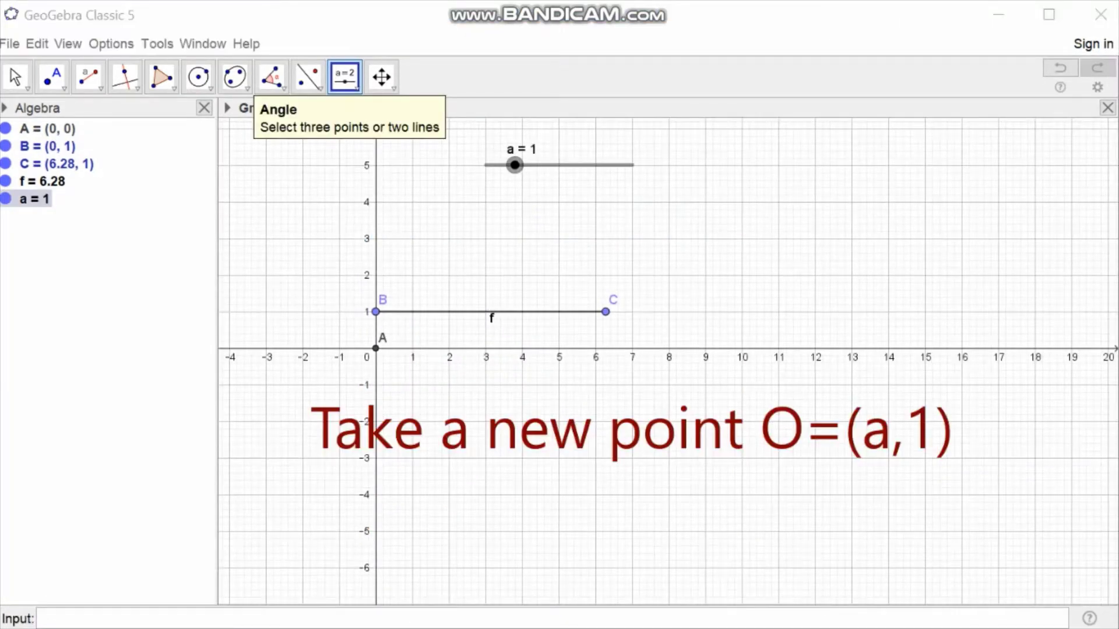
Define the point O=(a,1) and move slider a to about 3.08 to shift it along segment BC
left_click_drag(762, 464, 954, 465)
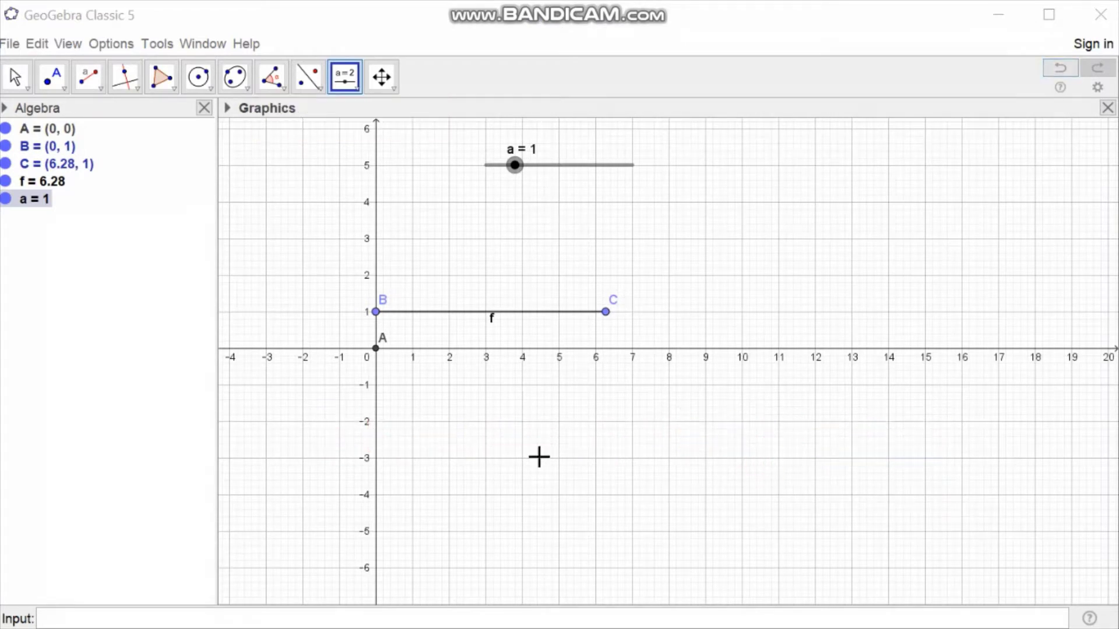
left_click(65, 622)
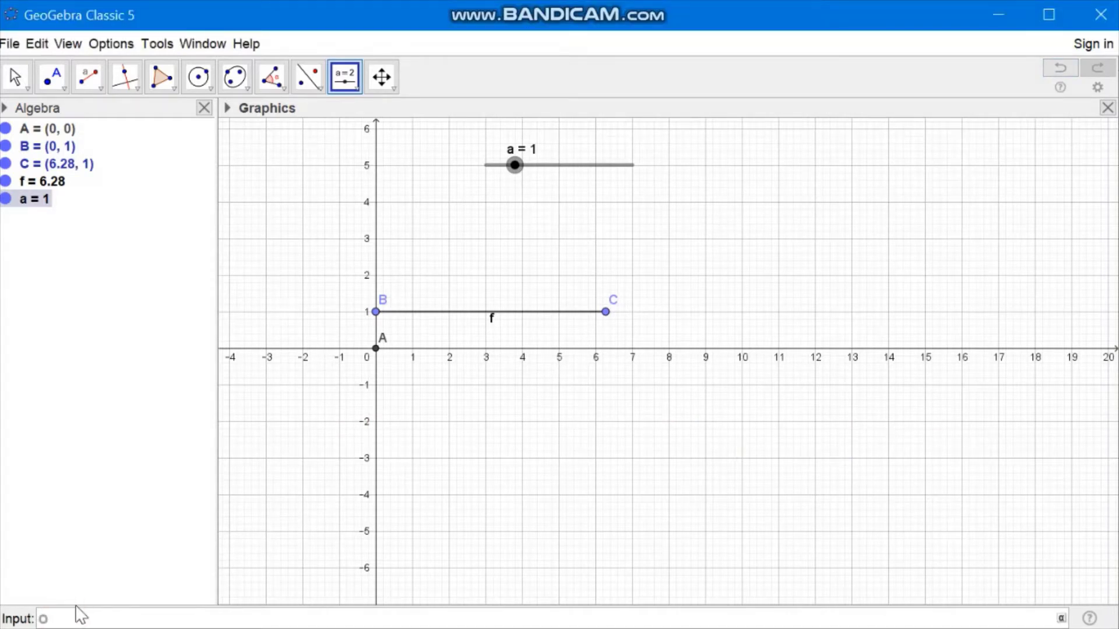
type("O=(a,1")
key("Return")
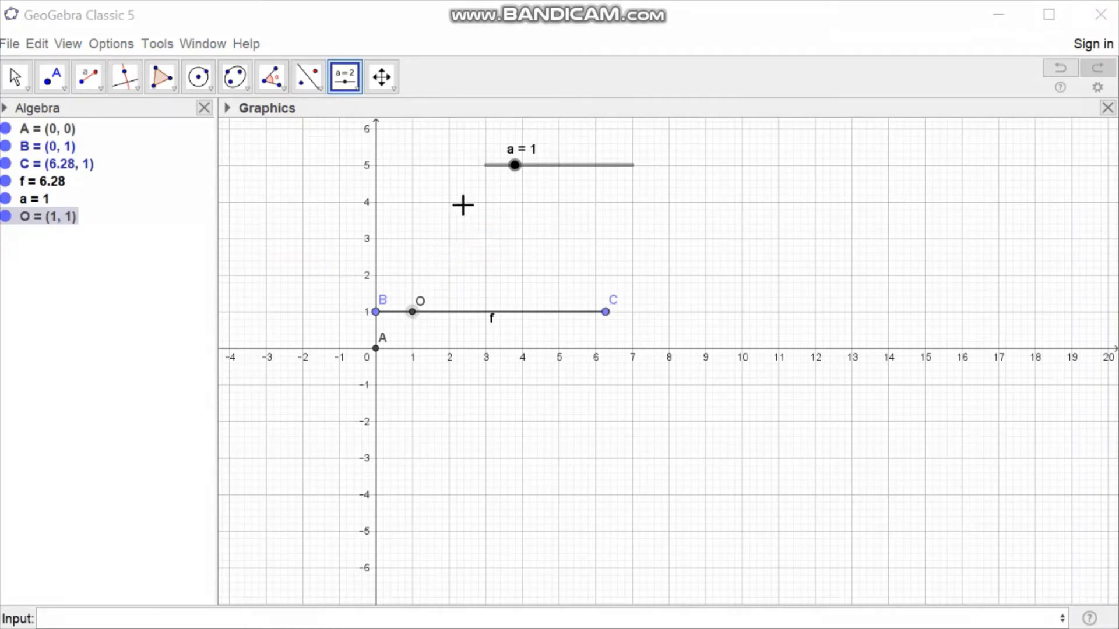
left_click_drag(515, 169, 824, 167)
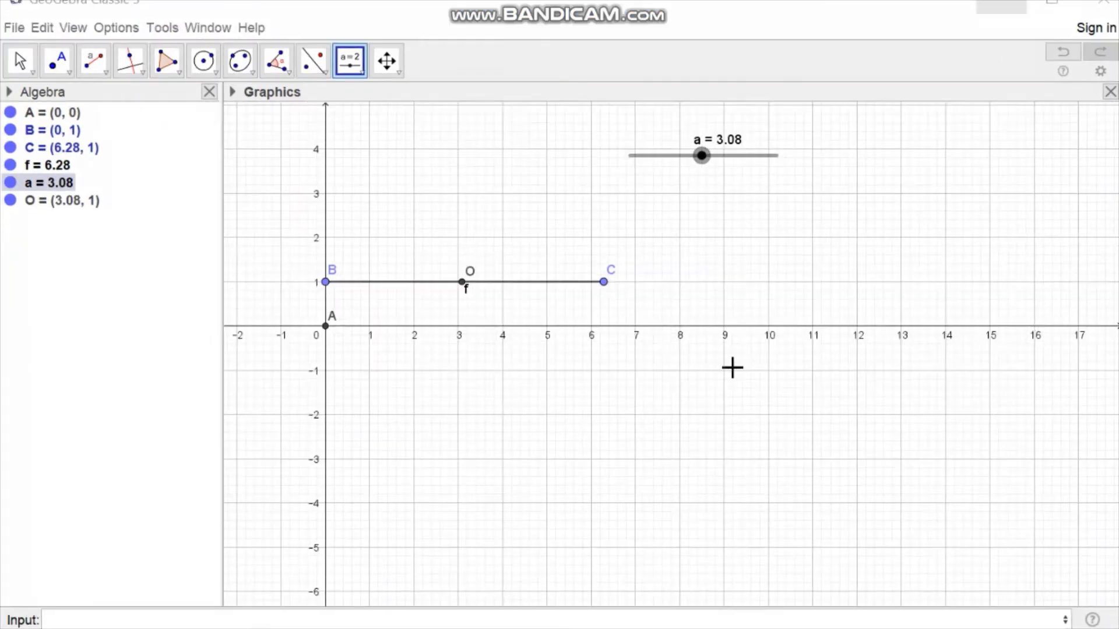
Draw a circle centred at O with radius 1 and move slider a to about 4.71
scroll(732, 367, "up", 1)
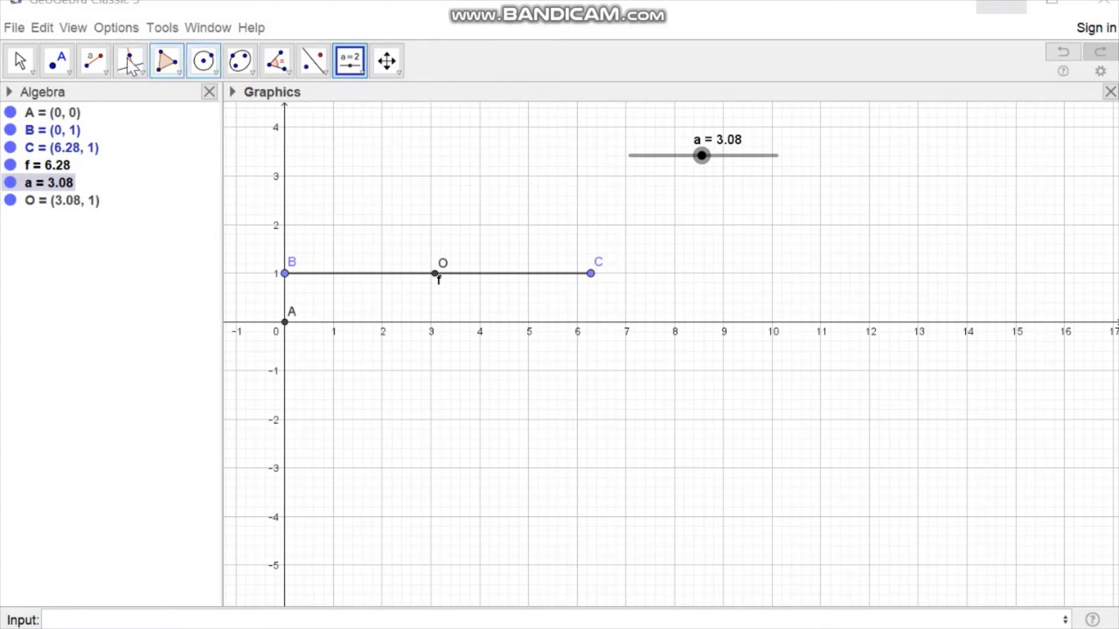
left_click(212, 72)
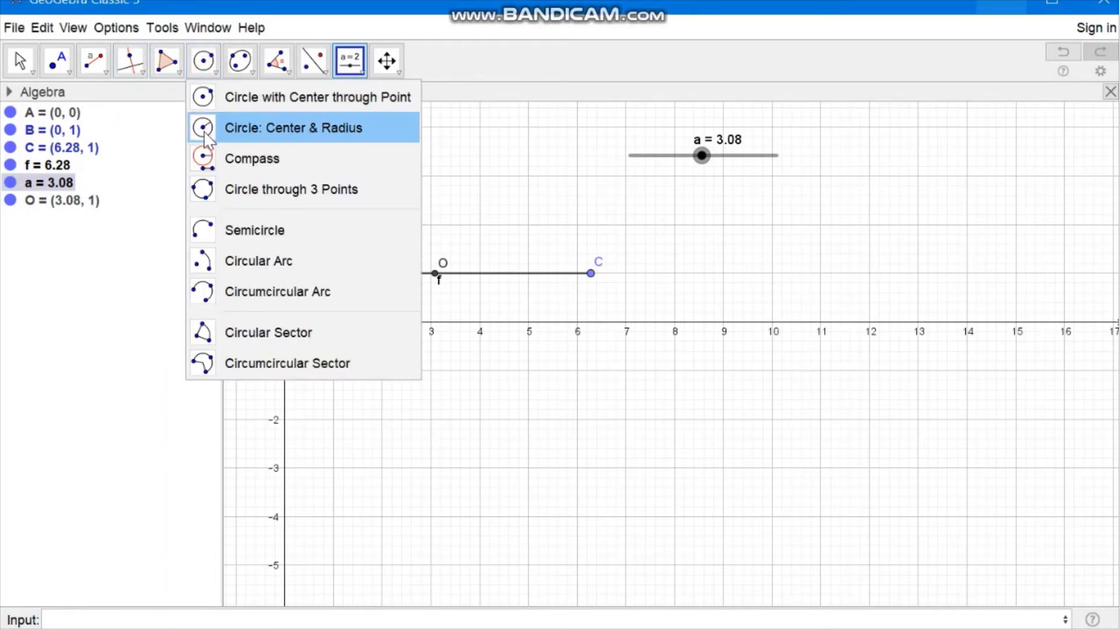
left_click(204, 130)
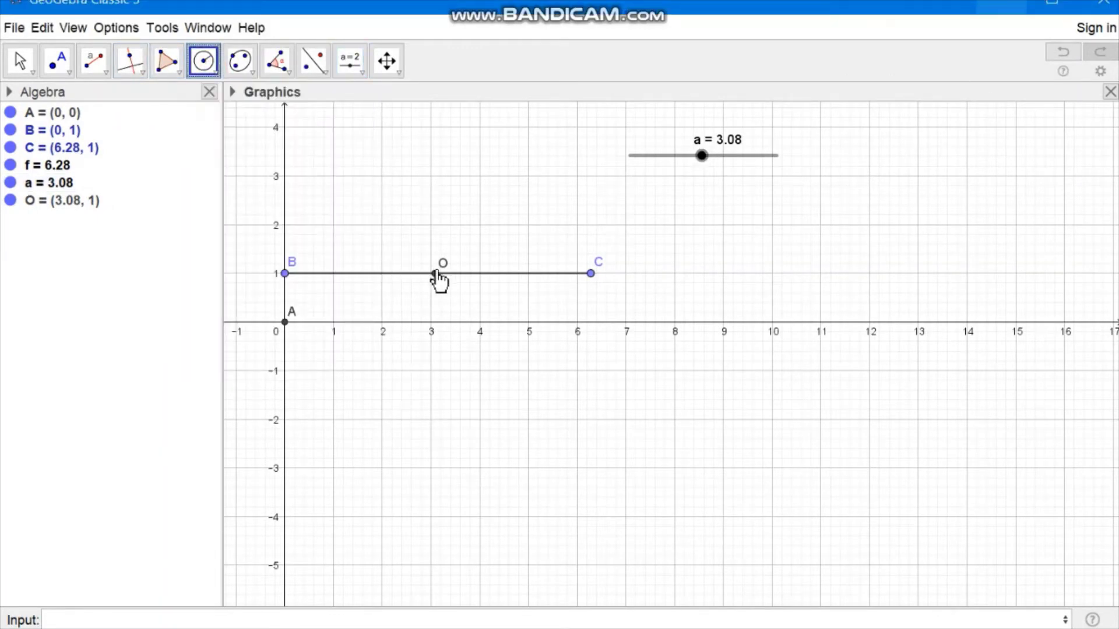
left_click(436, 273)
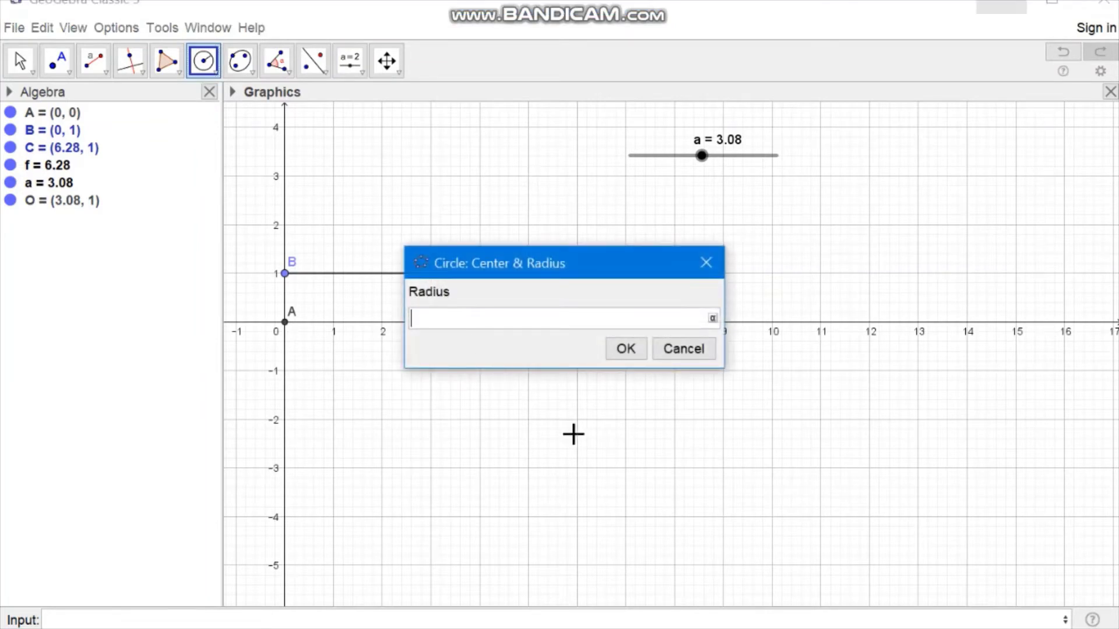
left_click(624, 348)
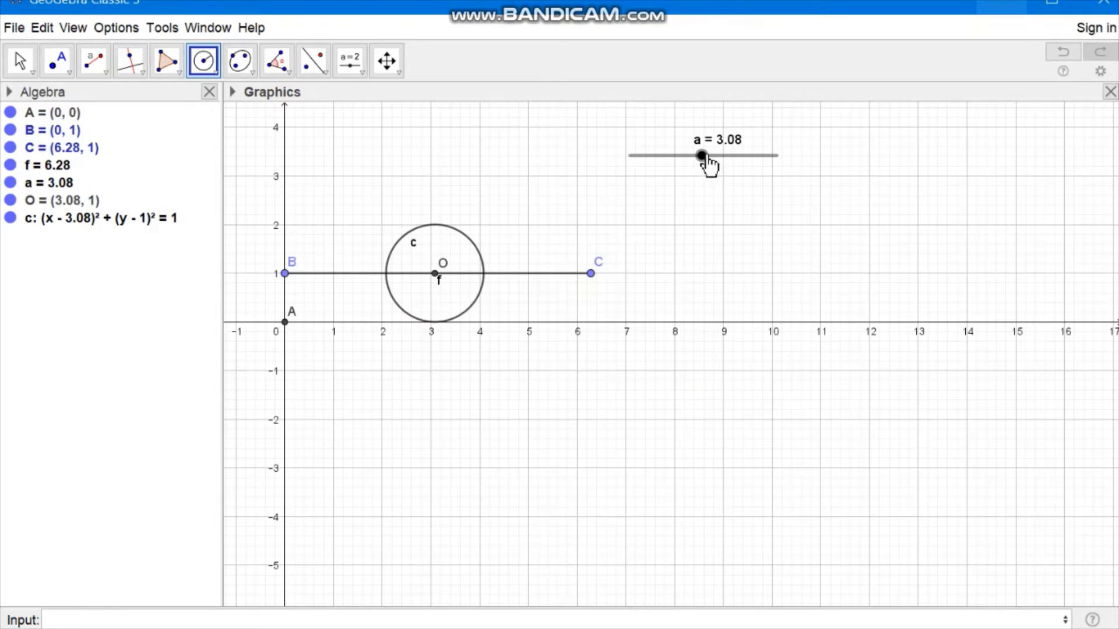
left_click_drag(703, 158, 740, 184)
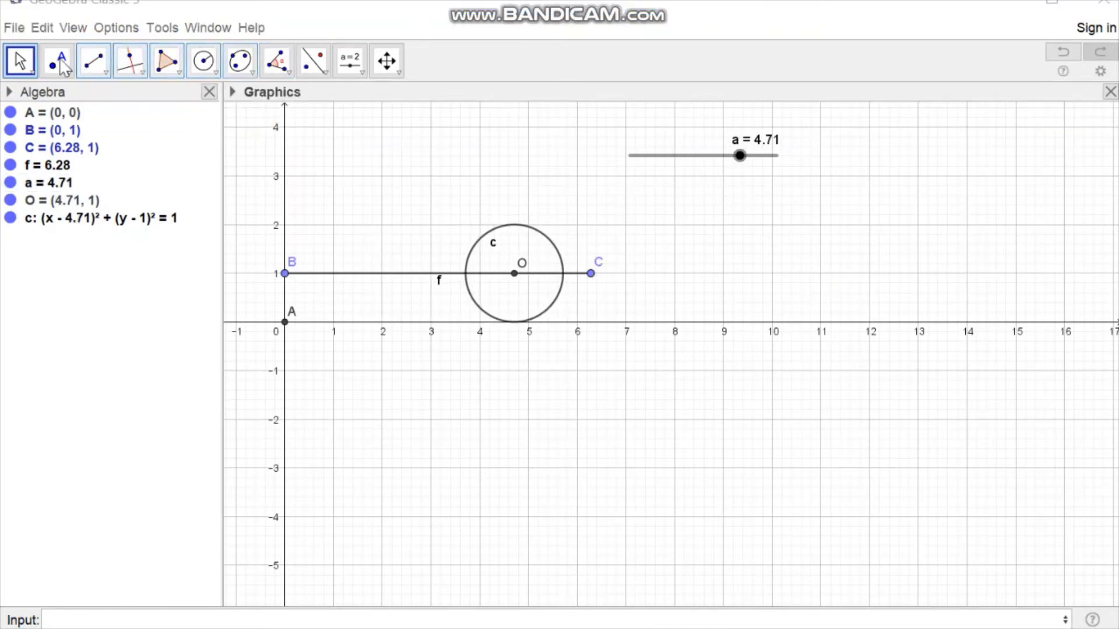
Place a point D on the circle and move it to the circle's lowest point, at about (4.75, 0)
left_click(55, 64)
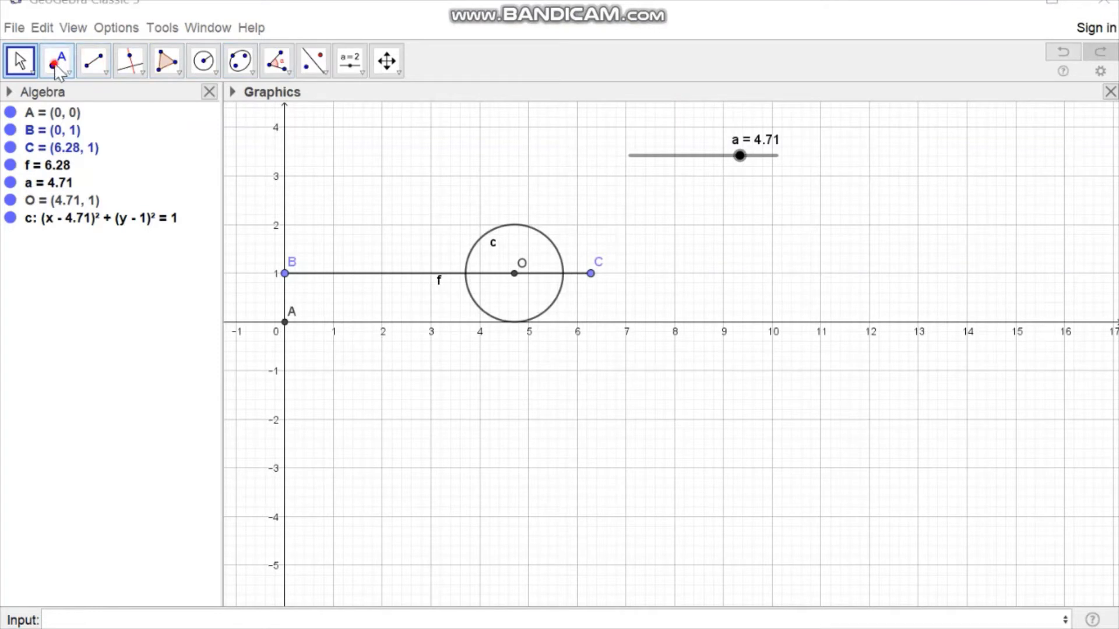
left_click(485, 313)
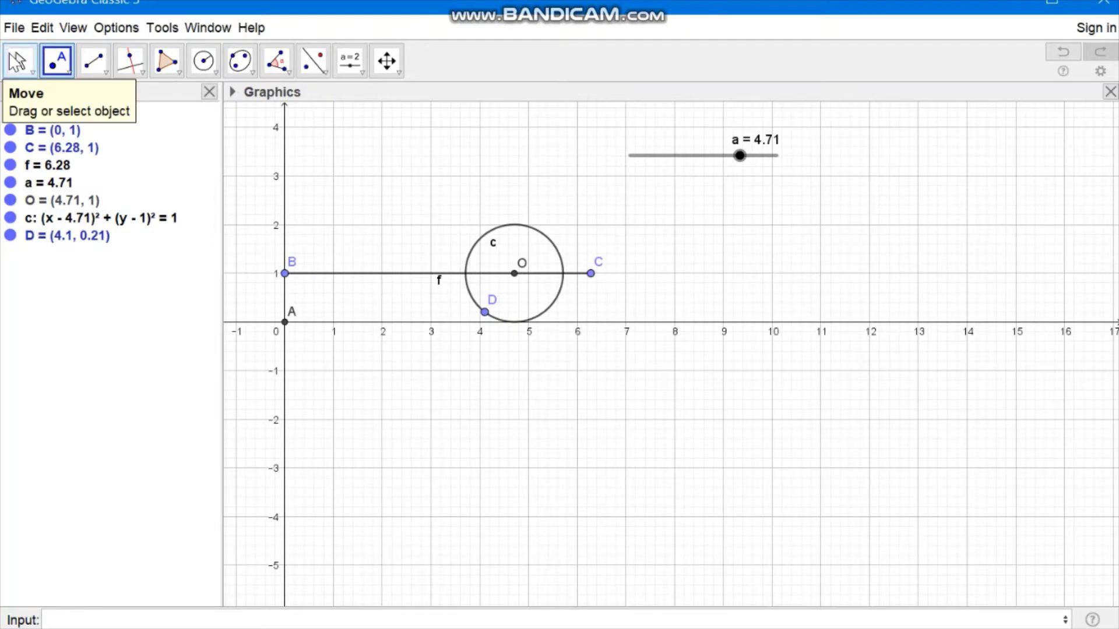
left_click(17, 61)
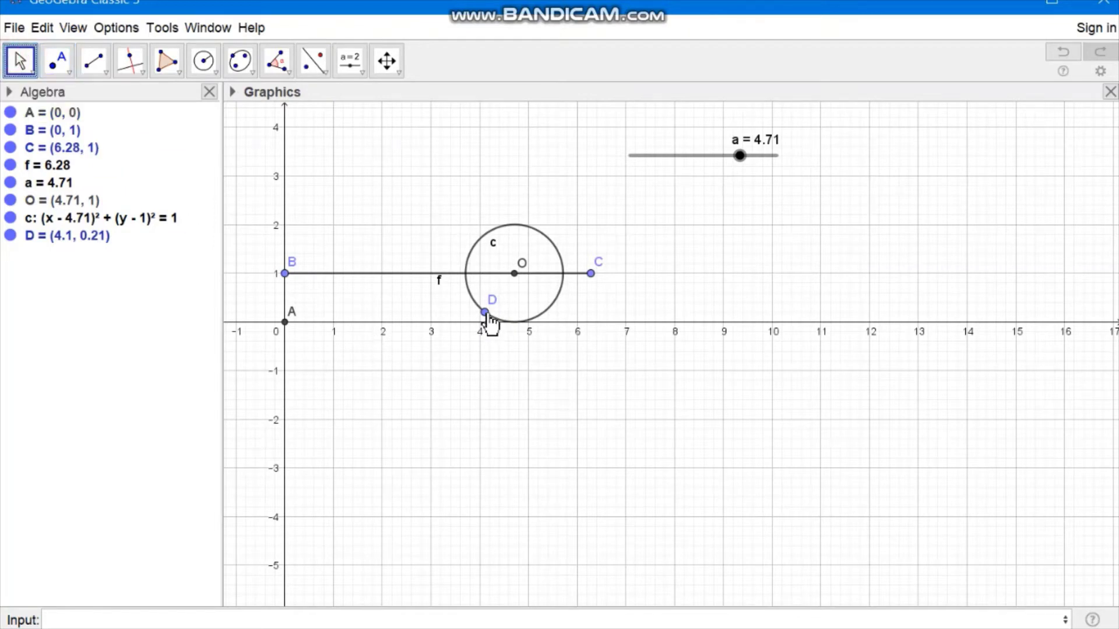
left_click_drag(489, 315, 517, 325)
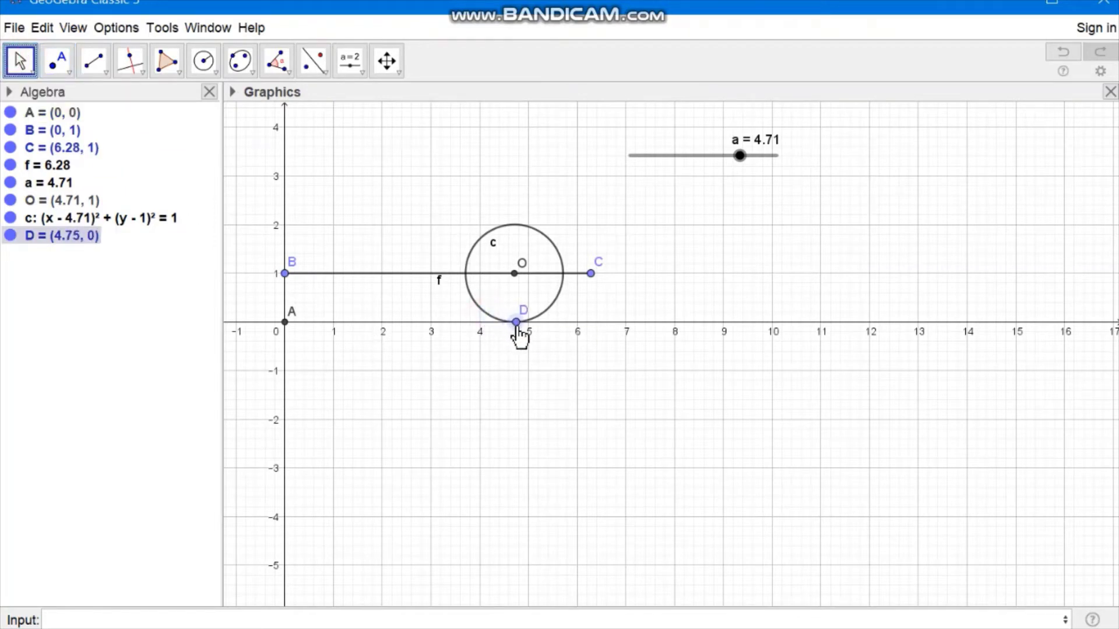
Draw a segment from point A to point D along the x-axis
left_click(106, 74)
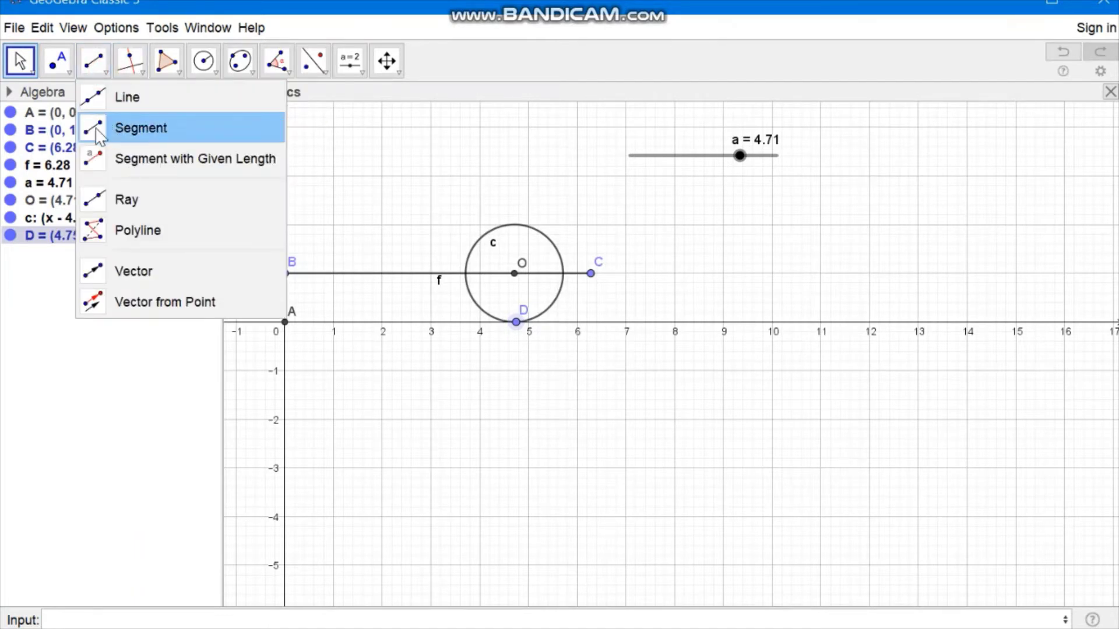
left_click(97, 127)
left_click(287, 322)
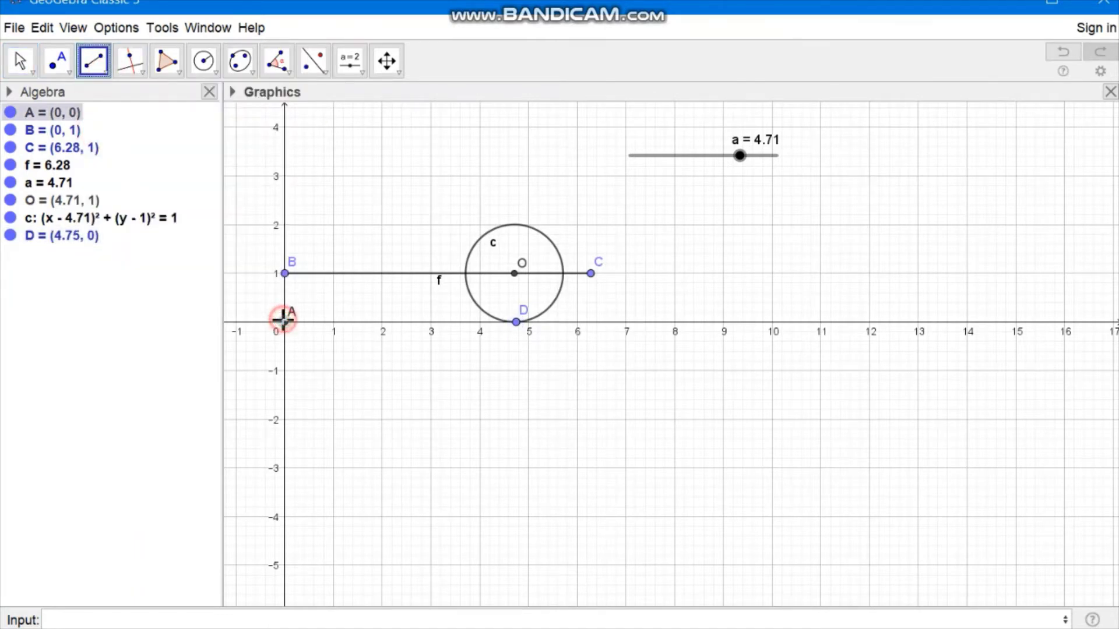
left_click(516, 324)
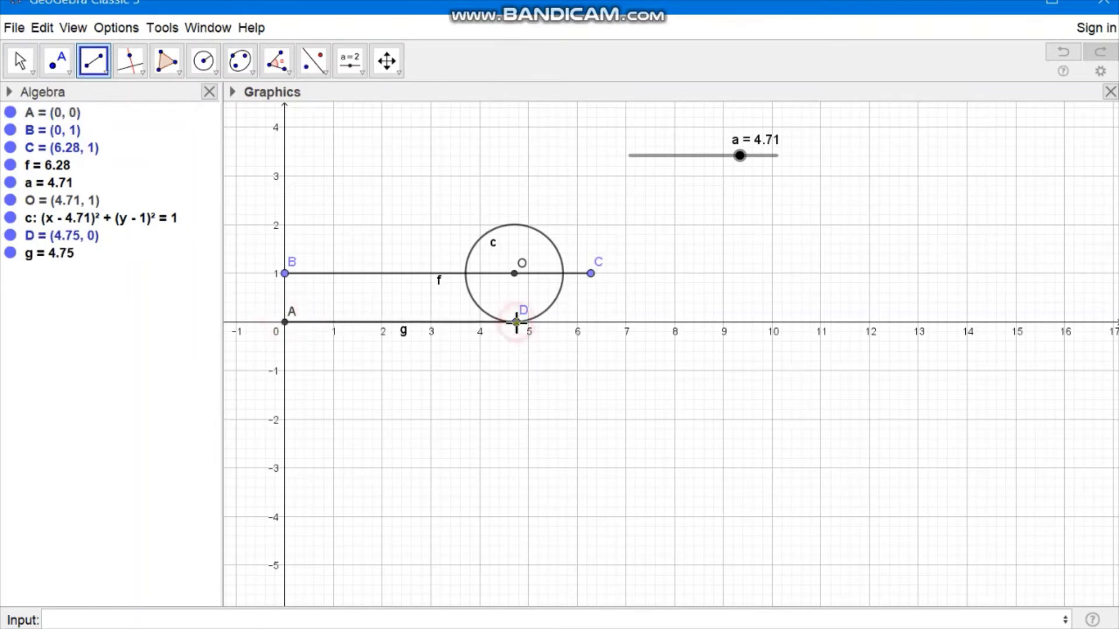
Style segment AD with a dark purple colour and nearly the maximum line thickness
left_click(232, 92)
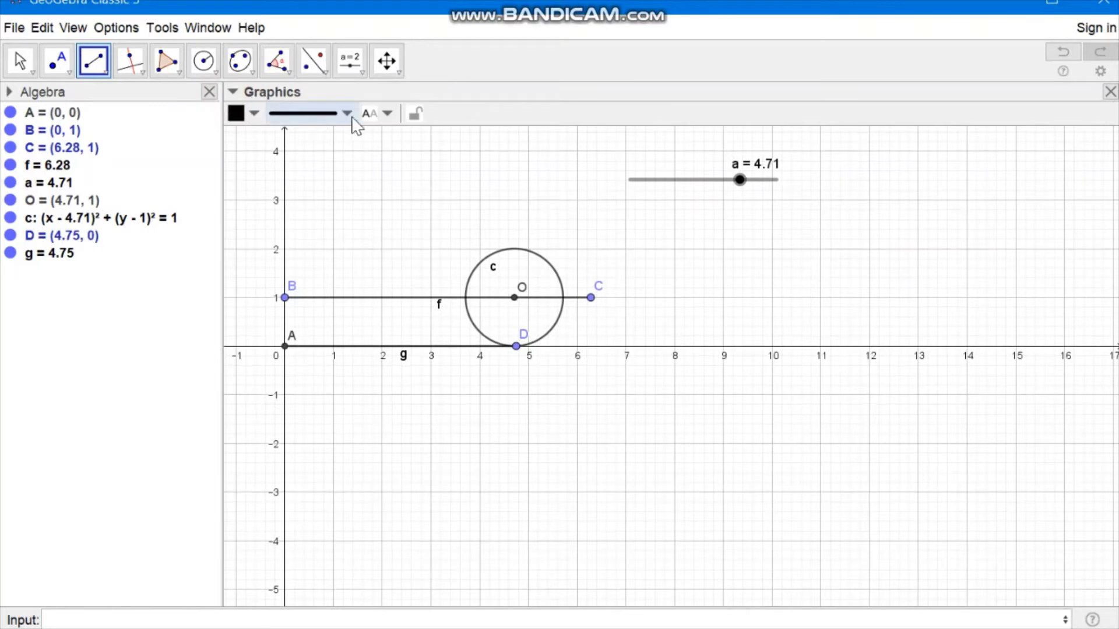
left_click(350, 118)
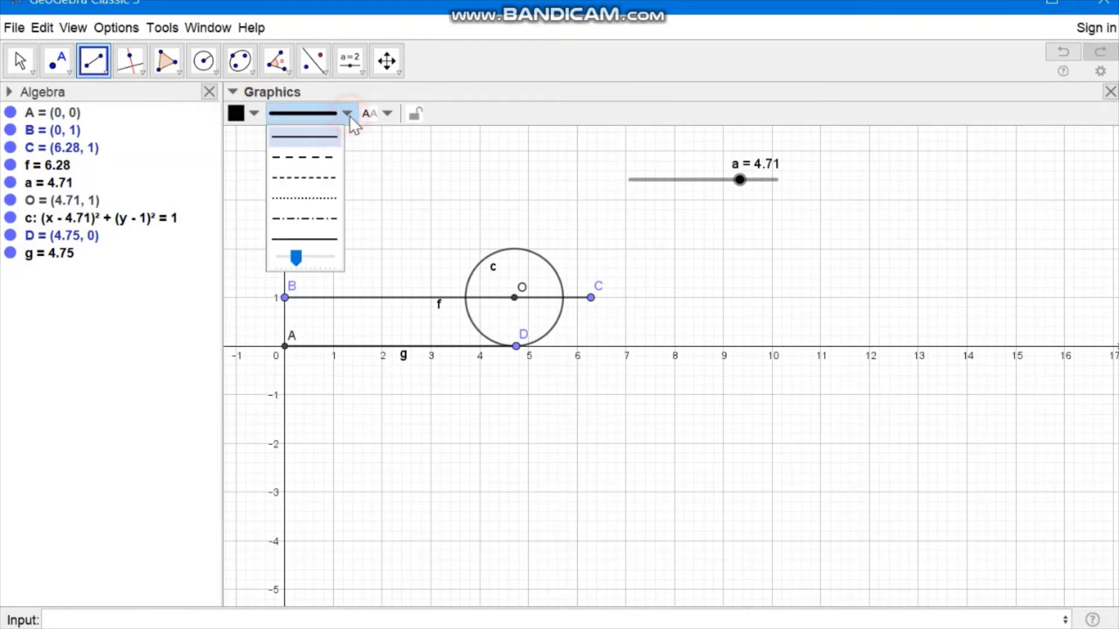
left_click(293, 255)
left_click_drag(293, 255, 326, 259)
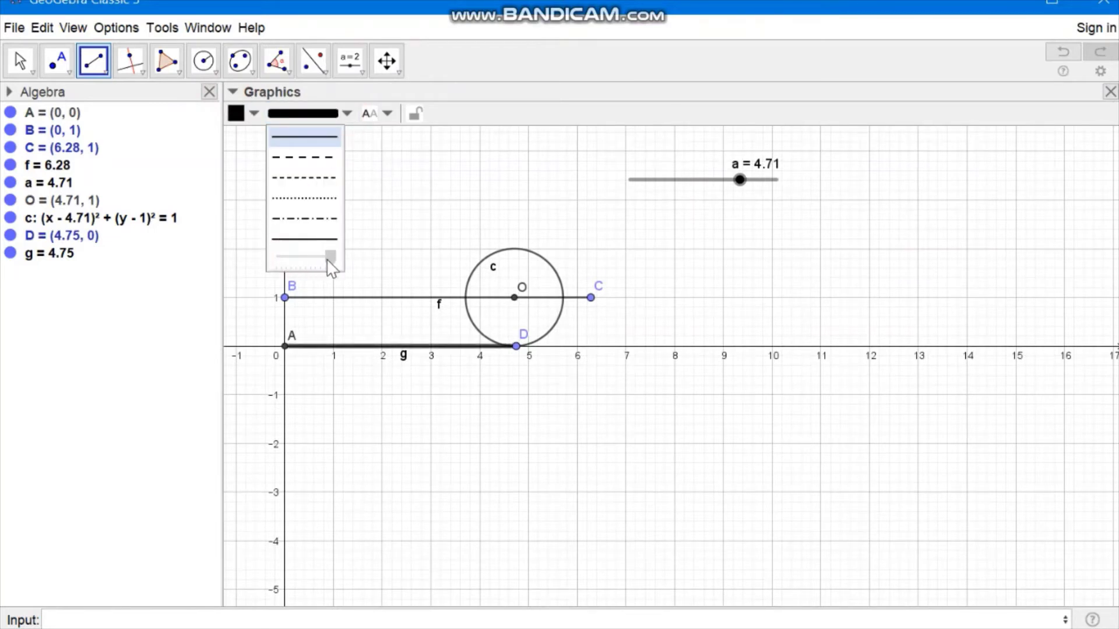
left_click(255, 114)
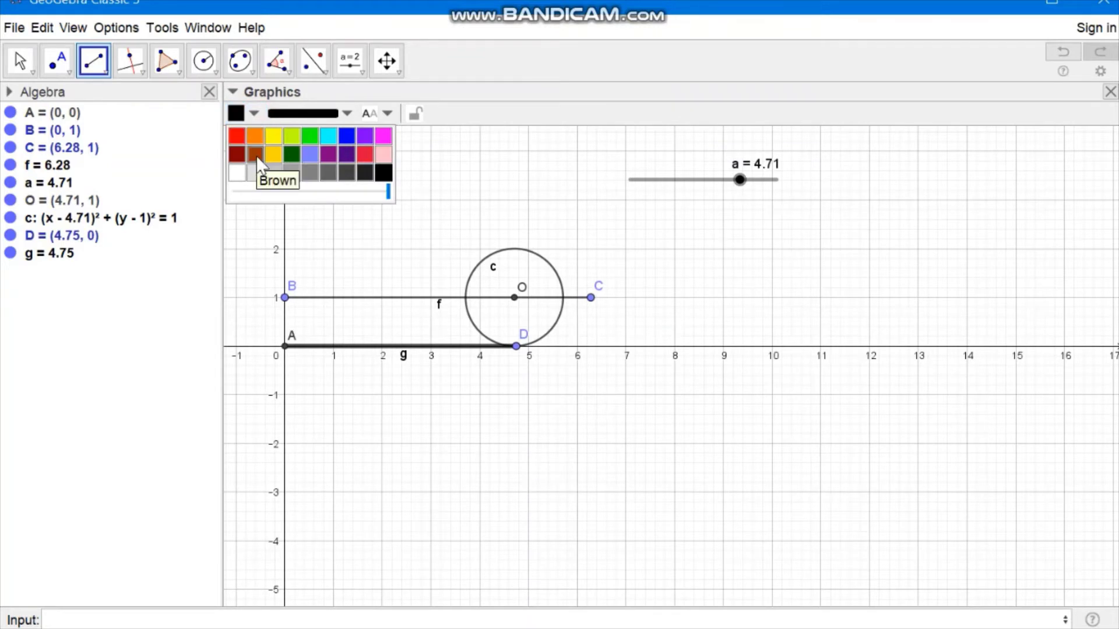
left_click(345, 157)
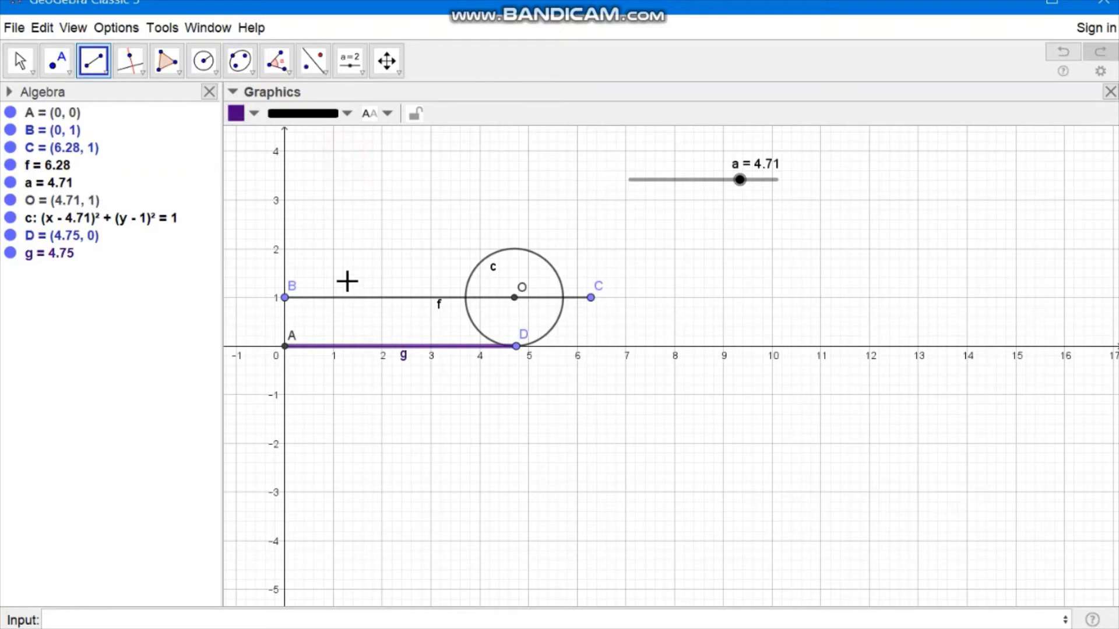
left_click(353, 113)
left_click(324, 256)
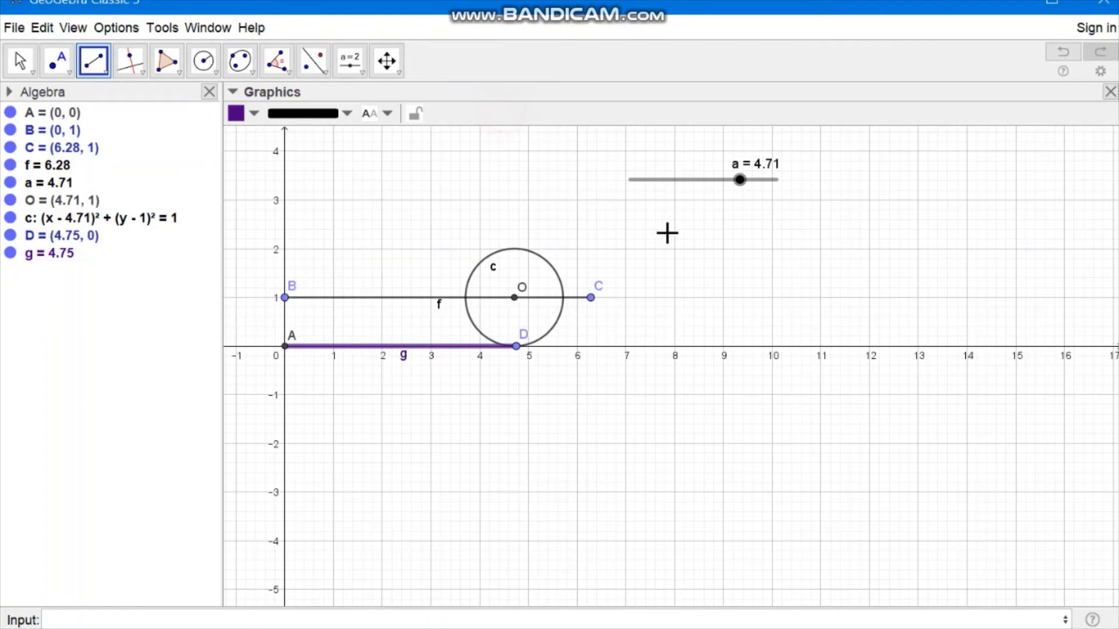
Move slider a to about 3.55 to shift the circle and segment AD
key("Escape")
left_click_drag(738, 180, 719, 210)
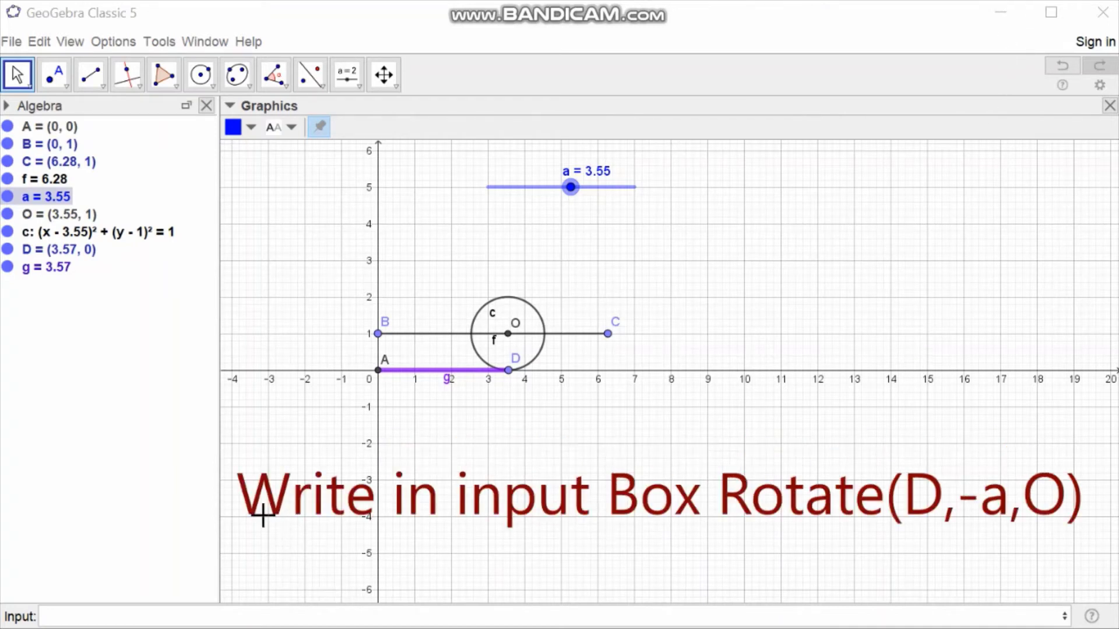
mouse_move(263, 516)
left_mouse_down()
mouse_move(506, 540)
mouse_move(682, 528)
left_mouse_up()
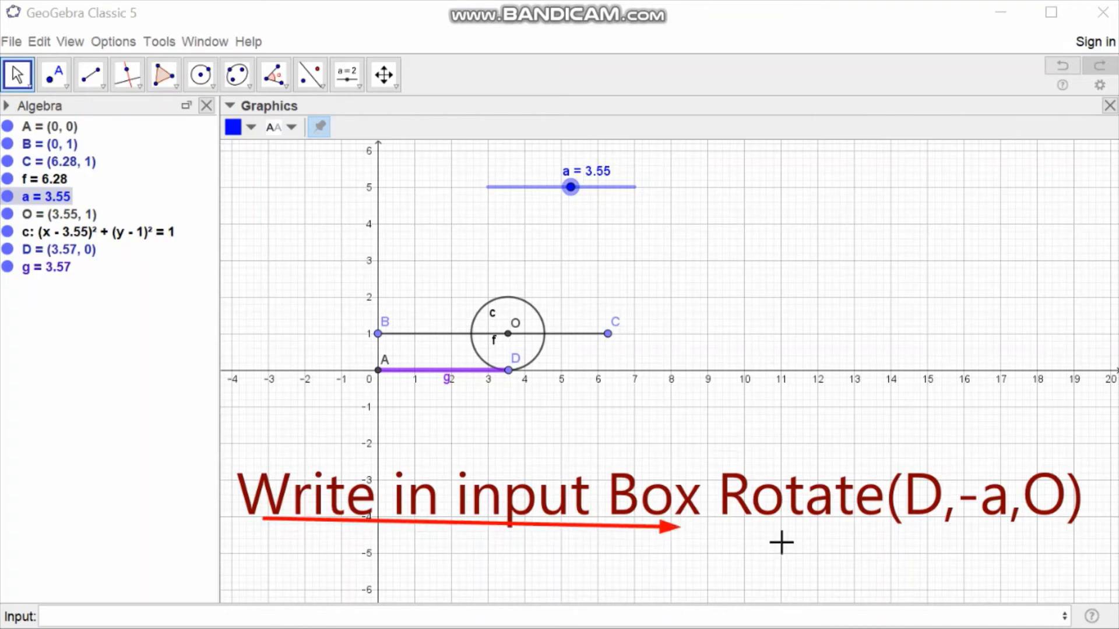
left_click_drag(758, 535, 1066, 545)
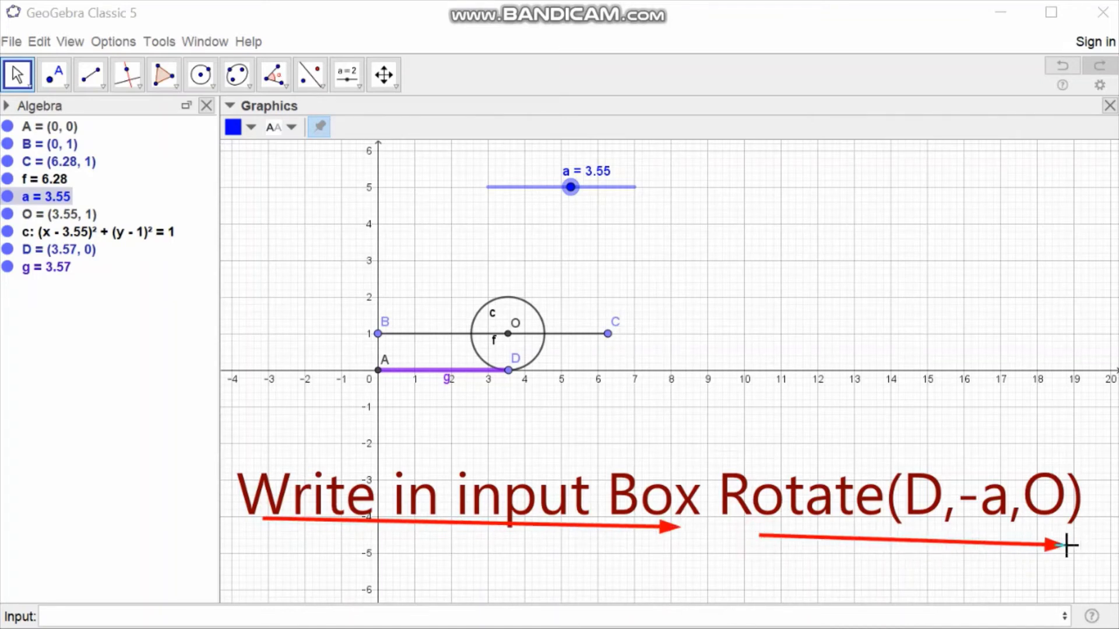
left_click_drag(918, 344, 886, 453)
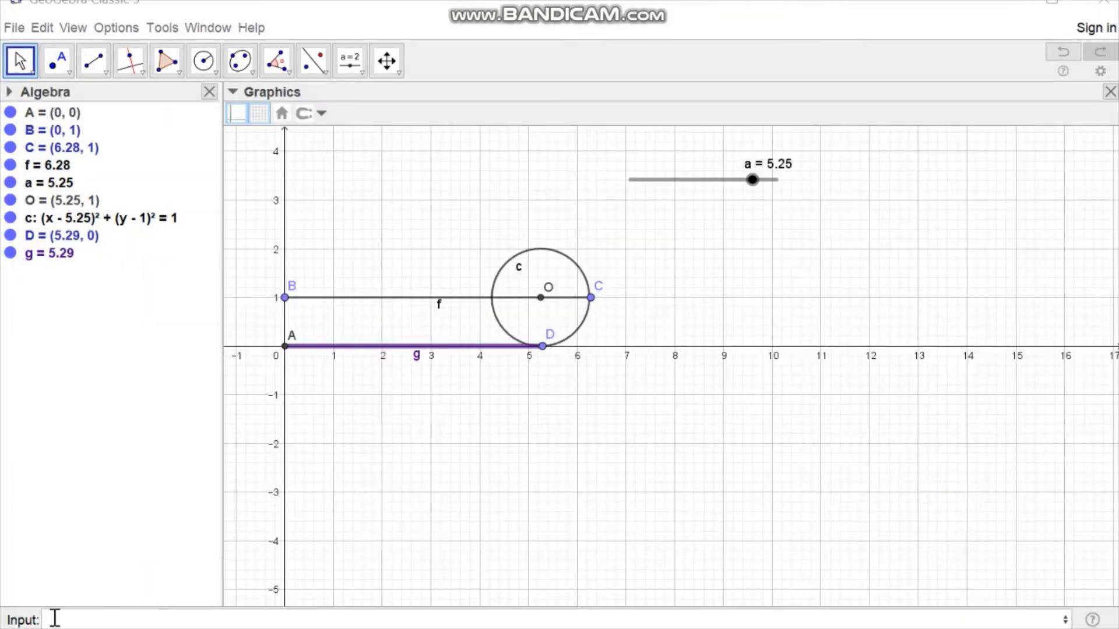
Create the image of point D rotated about O with the command Rotate(D,-a,O)
left_click(55, 618)
type("R")
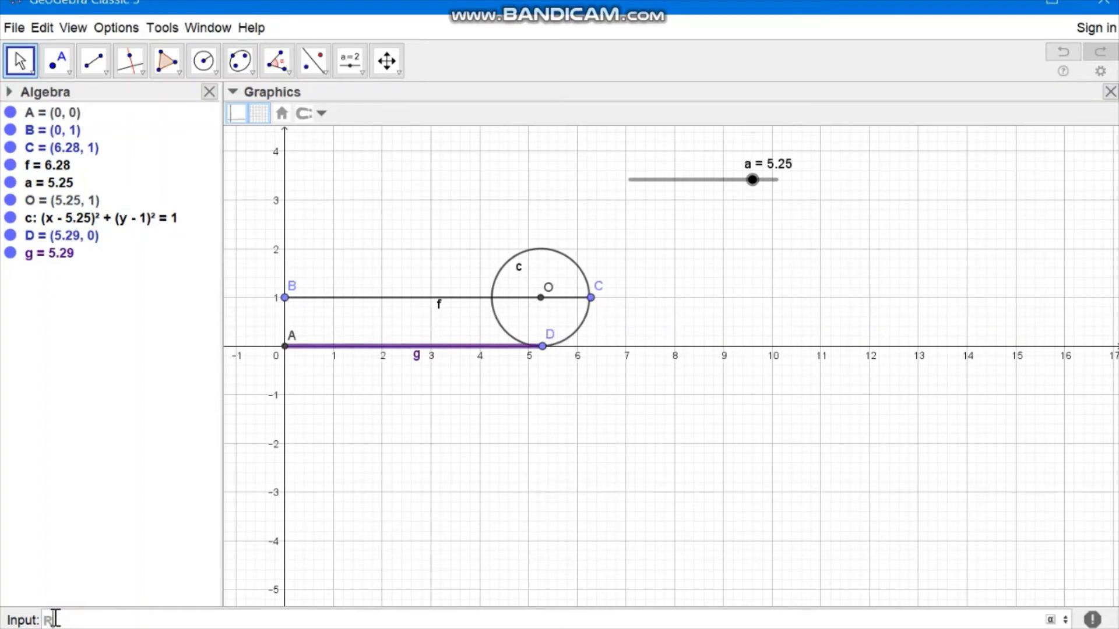
type("otate")
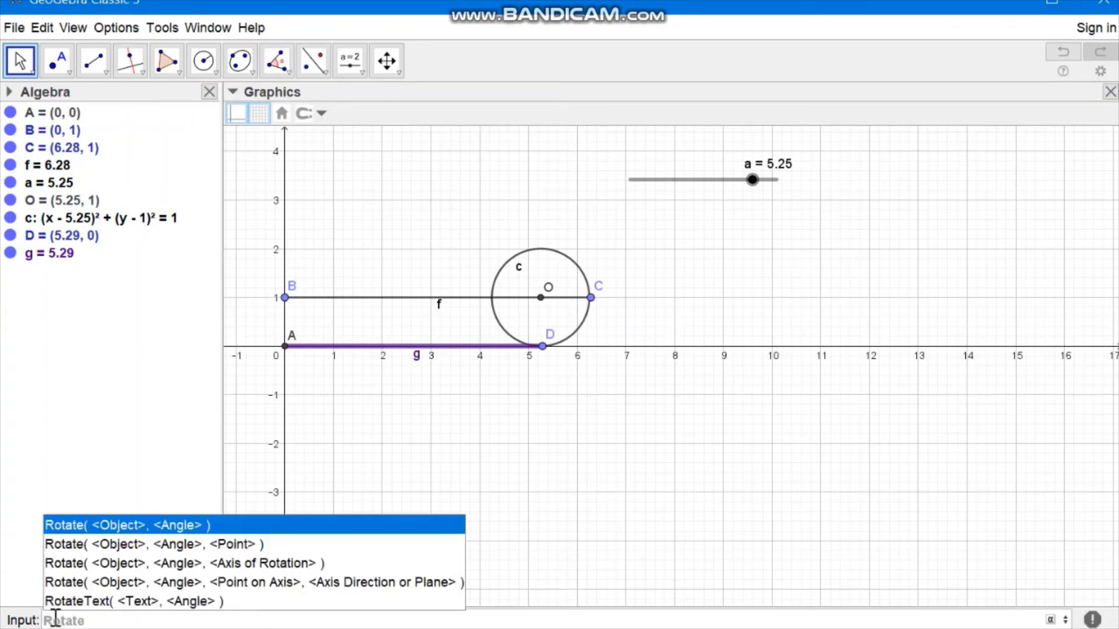
key("Escape")
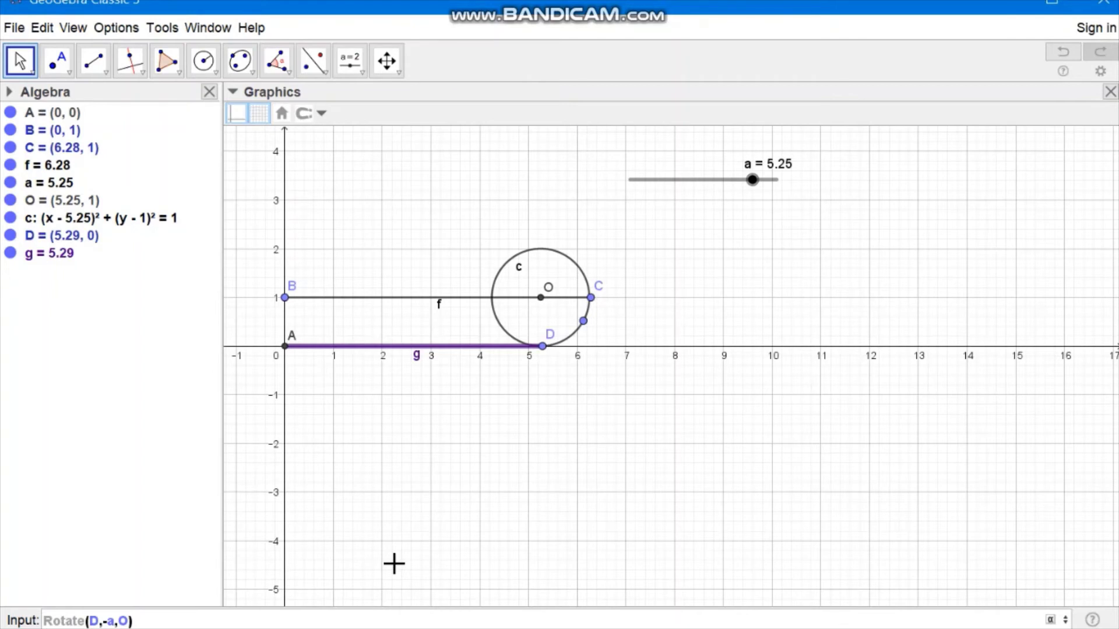
key("Return")
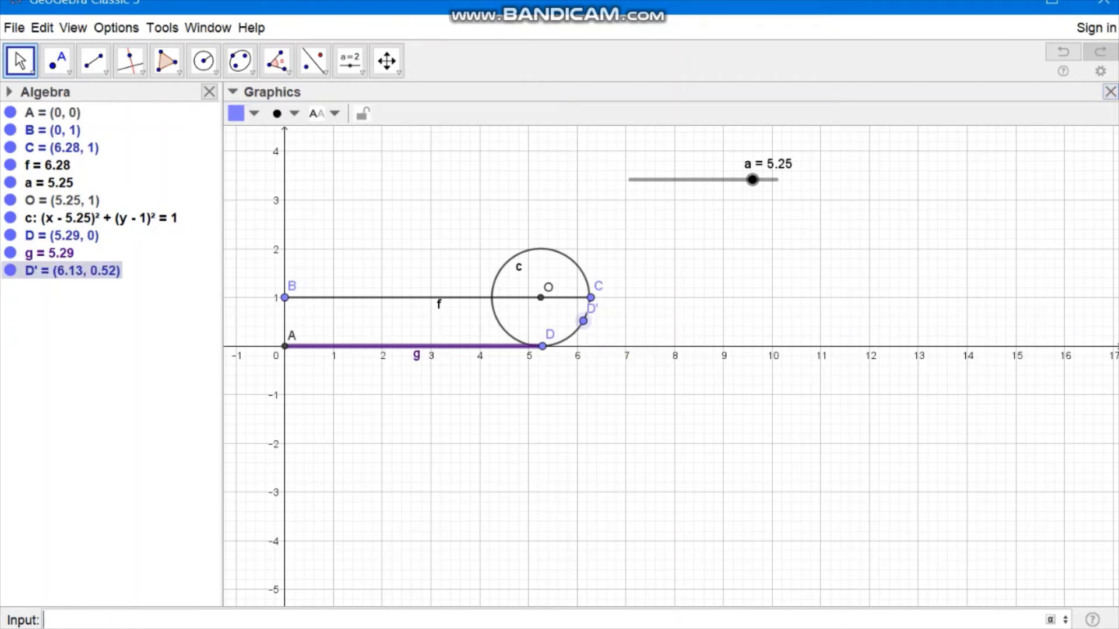
Move slider a to about 4.52 to roll the circle and its rotated point back along the x-axis
left_click(1093, 7)
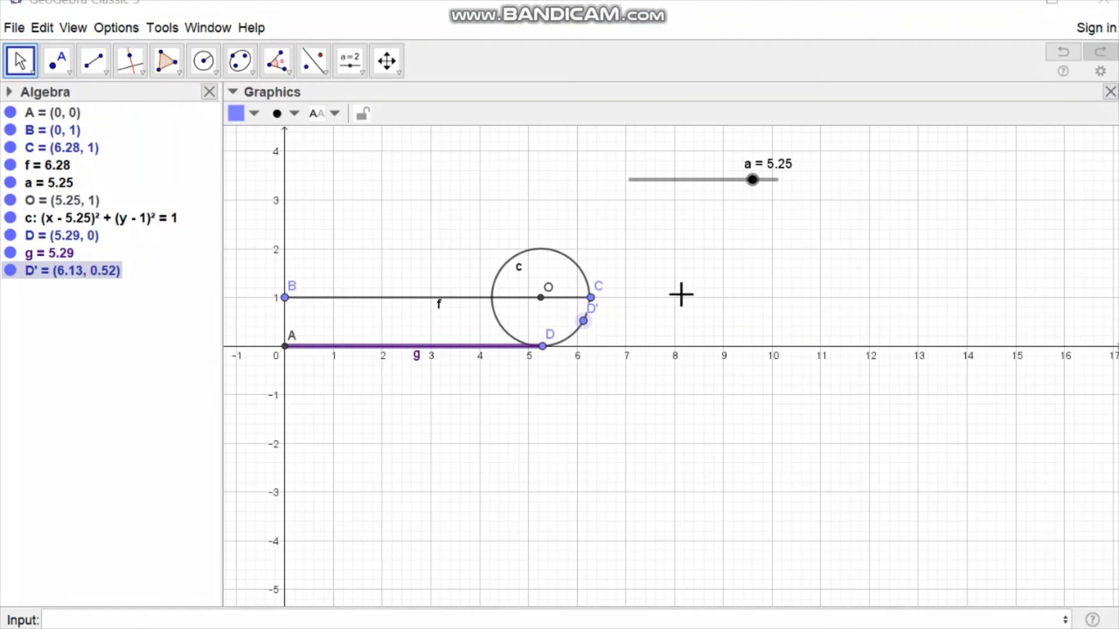
left_click_drag(703, 255, 630, 315)
mouse_move(753, 186)
left_mouse_down()
mouse_move(707, 201)
mouse_move(772, 207)
mouse_move(708, 211)
mouse_move(758, 207)
mouse_move(711, 212)
mouse_move(739, 213)
left_mouse_up()
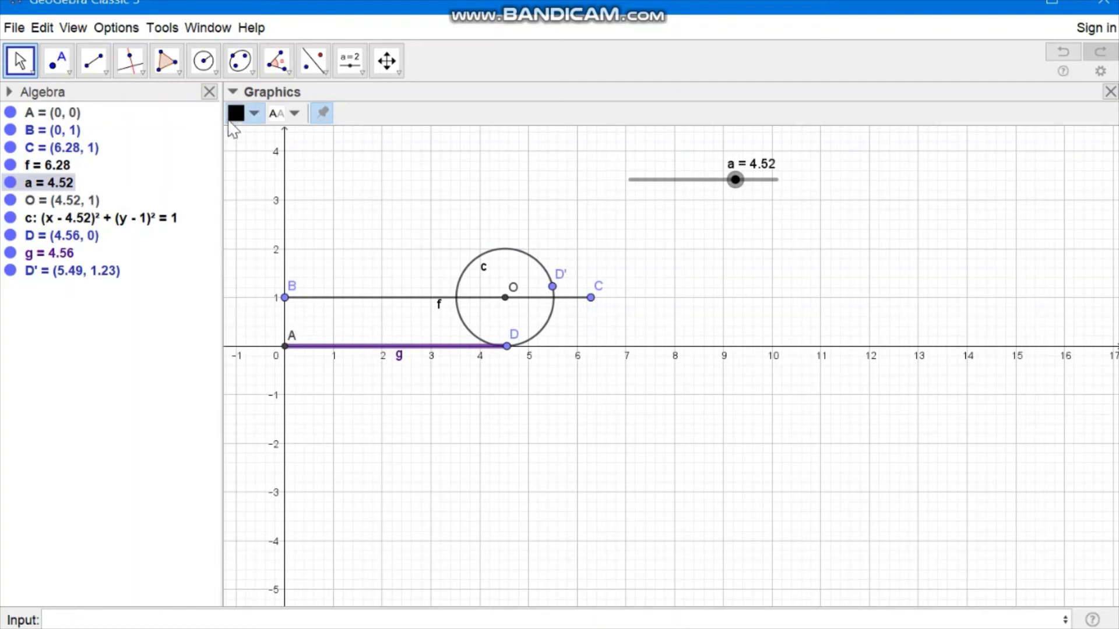
Draw a circular arc centred at O from point D to the rotated point D'
left_click(216, 71)
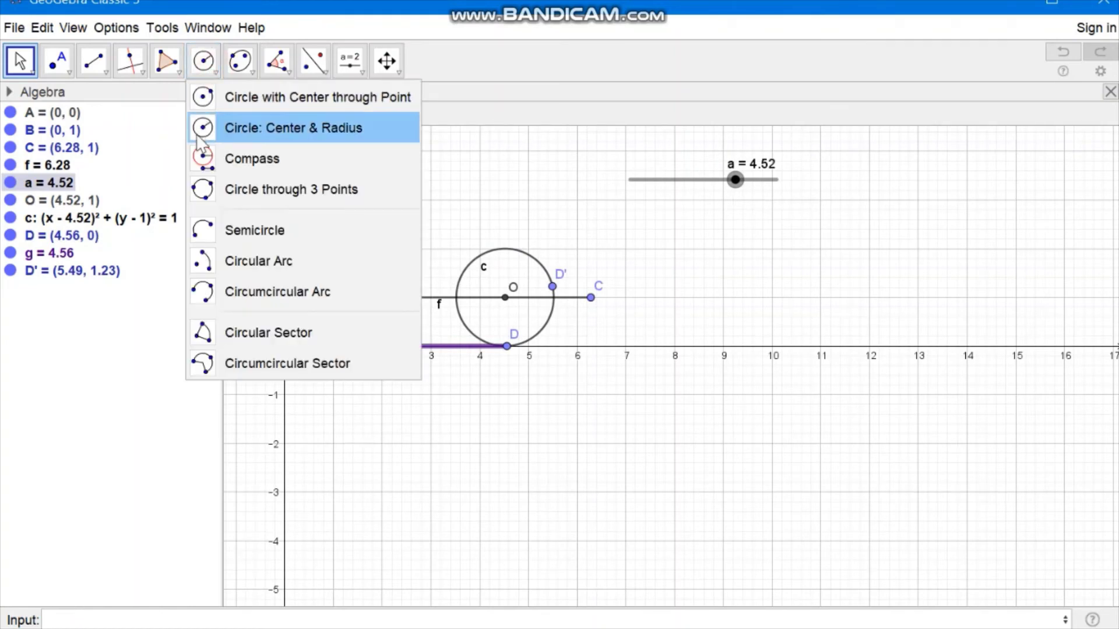
left_click(200, 267)
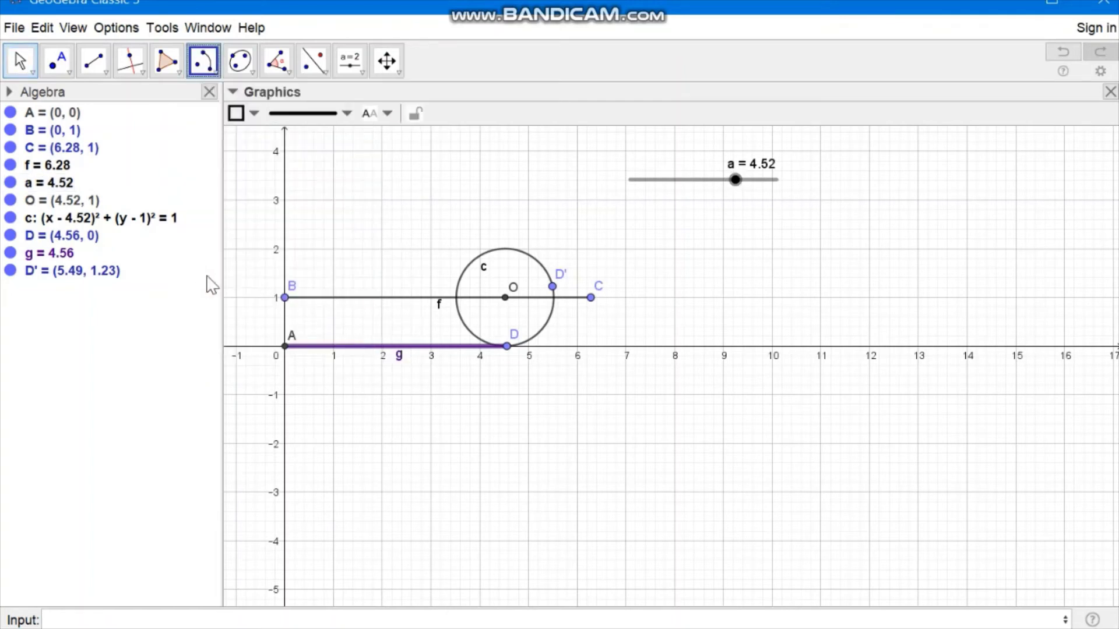
left_click(505, 300)
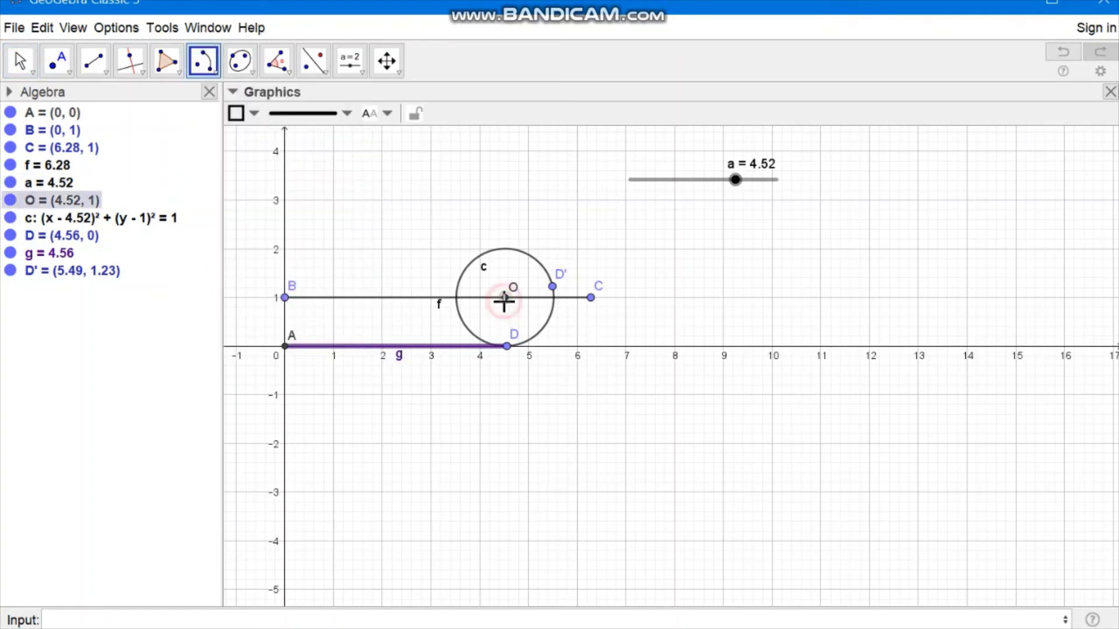
left_click(508, 346)
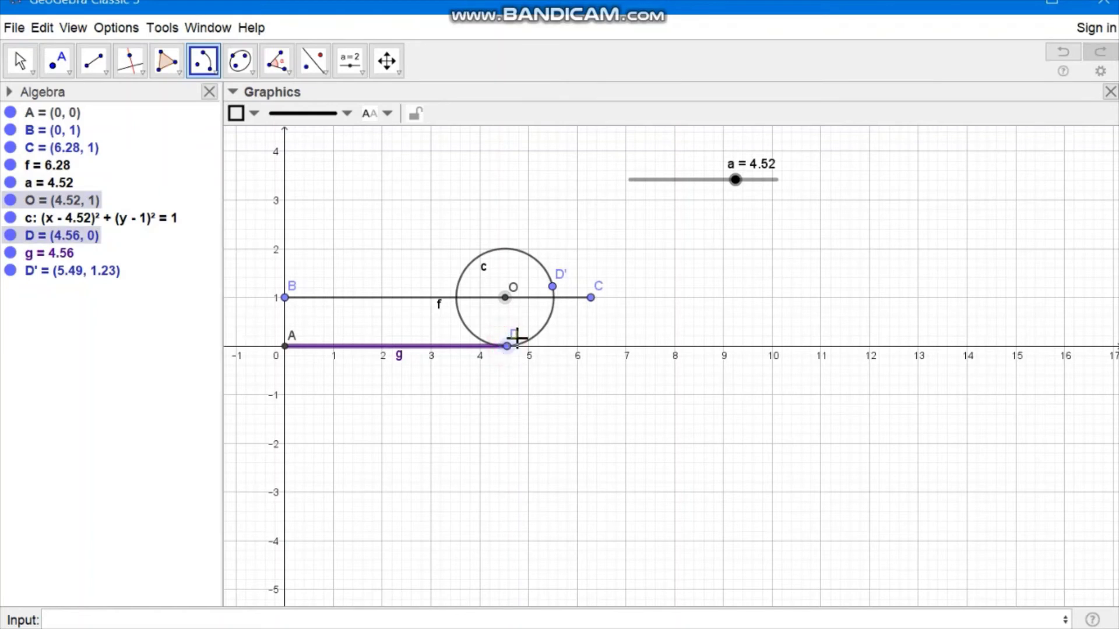
left_click(553, 288)
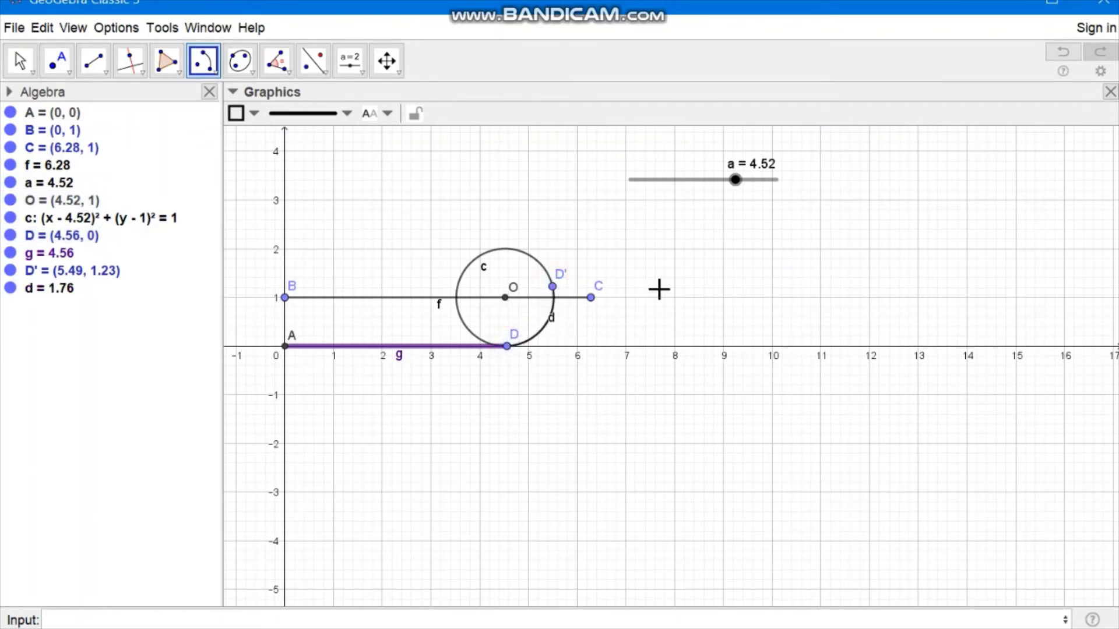
Style the arc from D to D' with the maximum line thickness and a violet colour
left_click(348, 114)
left_click_drag(295, 257, 340, 263)
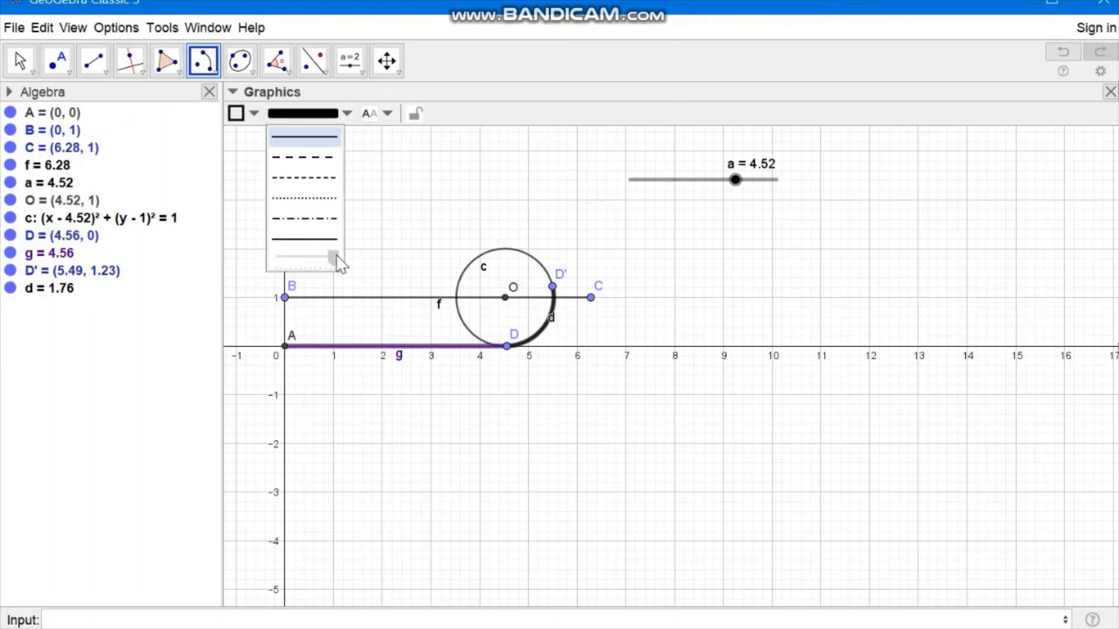
left_click(254, 113)
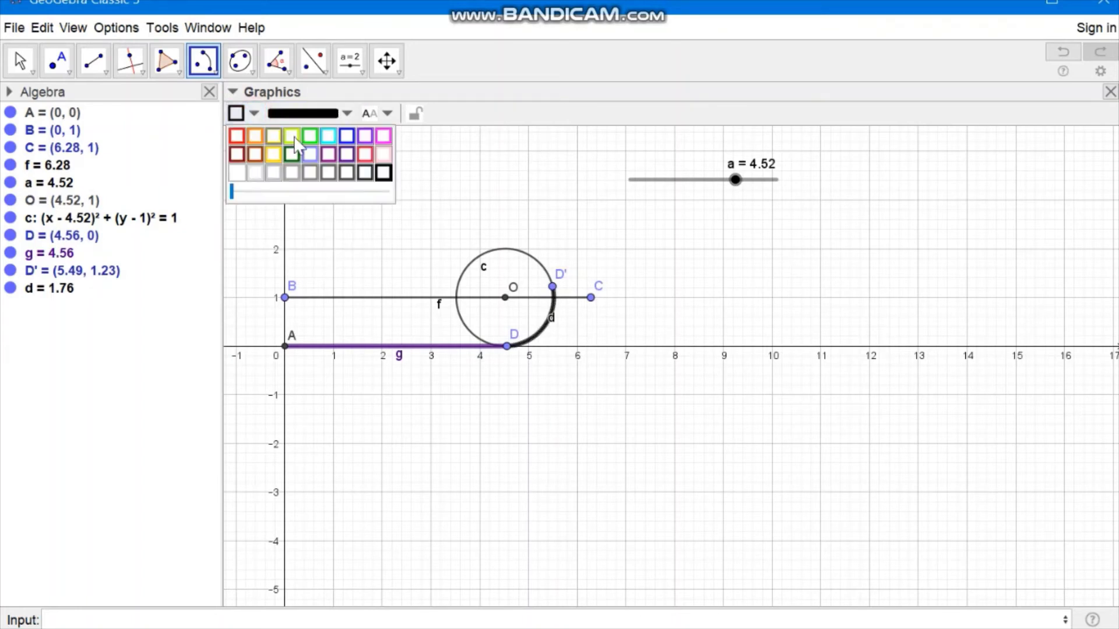
left_click(345, 137)
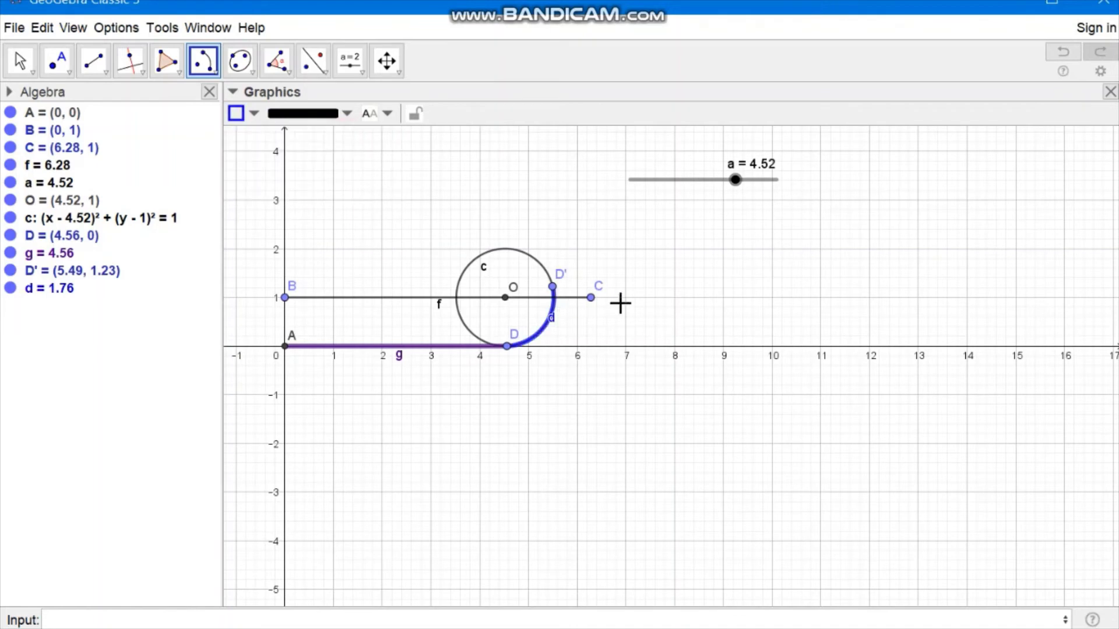
left_click(254, 114)
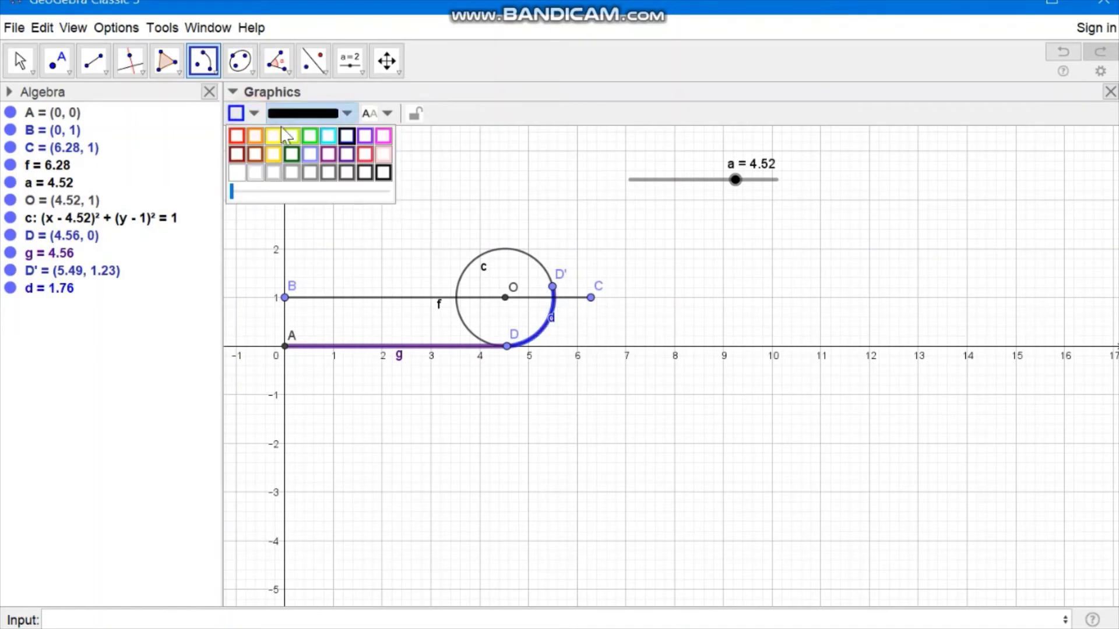
left_click(365, 137)
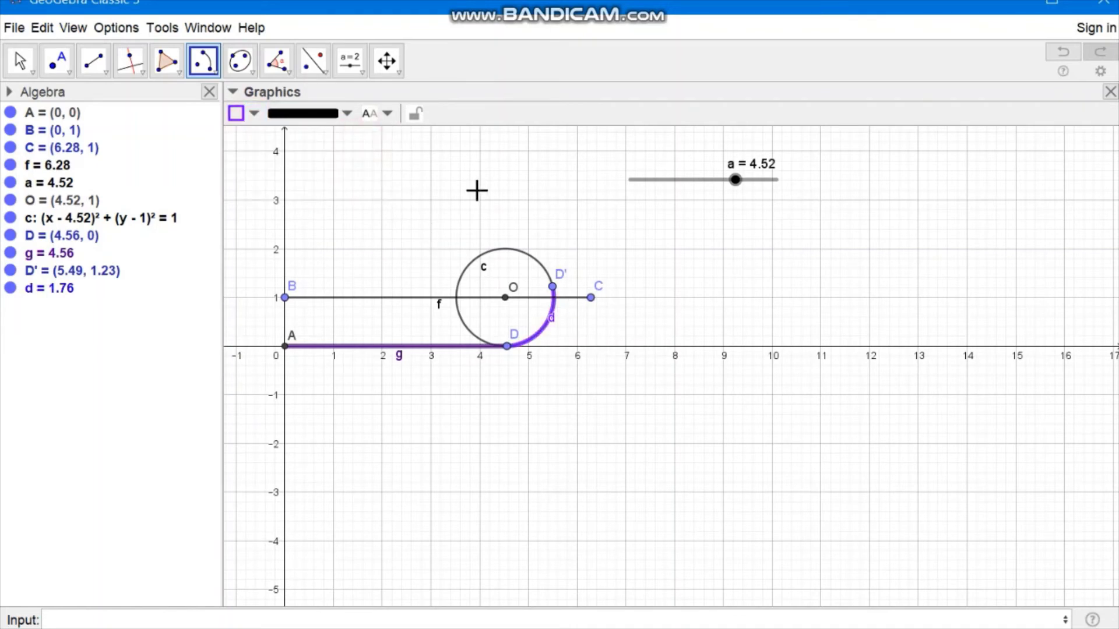
Move slider a to 6.28 and hide the labels of all construction objects except the slider
left_click_drag(732, 185, 781, 231)
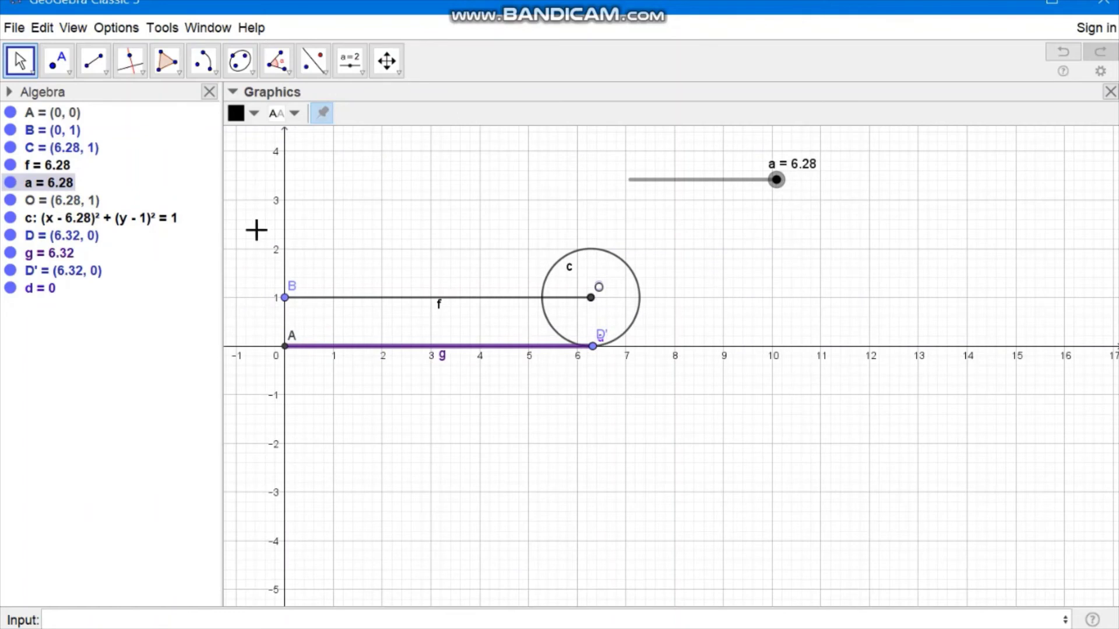
left_click_drag(240, 237, 711, 390)
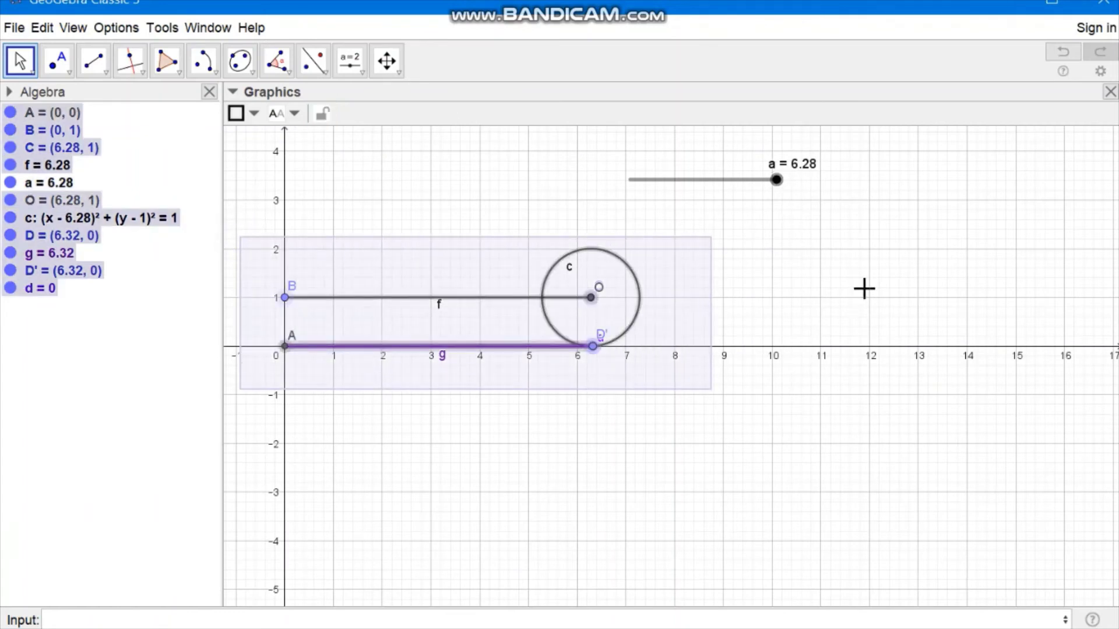
right_click(661, 282)
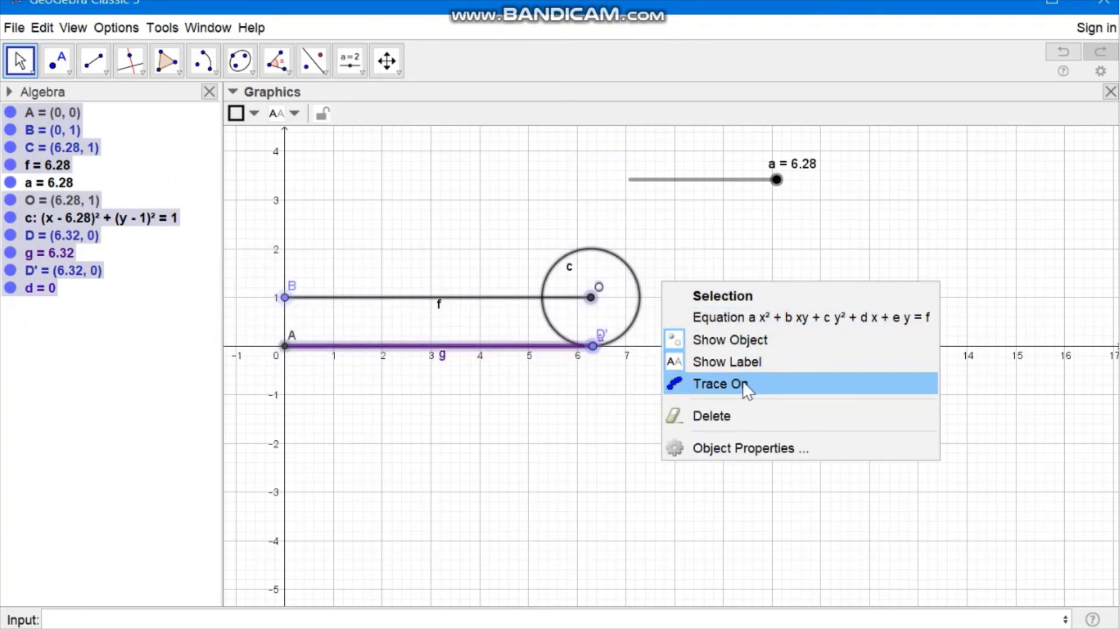
left_click(741, 364)
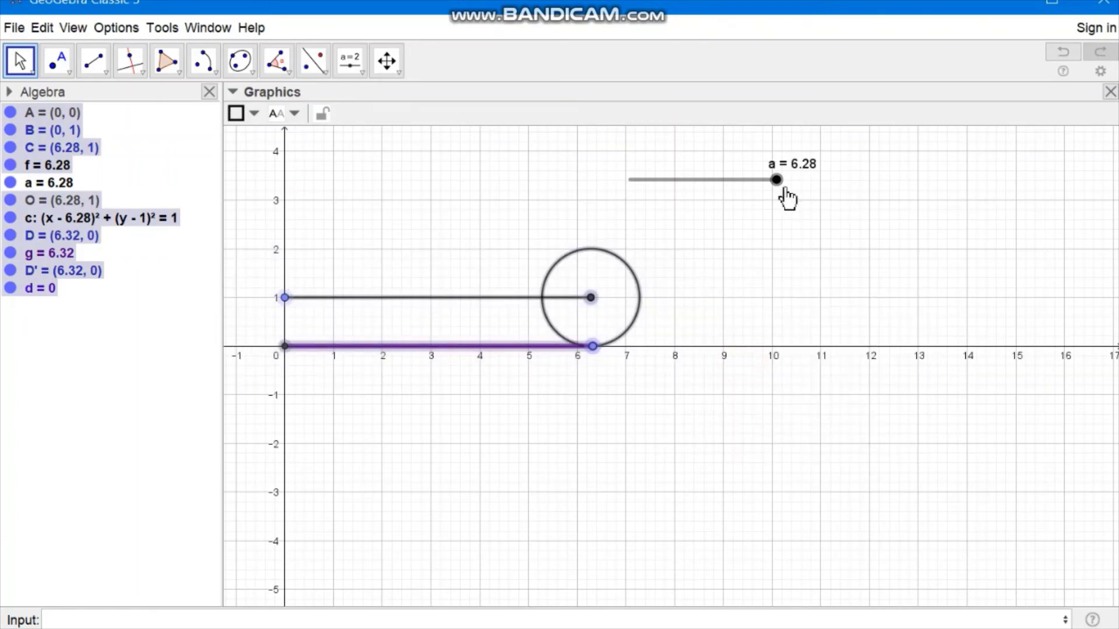
Move slider a to about 3.58 and add a length measurement to segment AD with the Distance or Length tool
left_click_drag(775, 187, 557, 233)
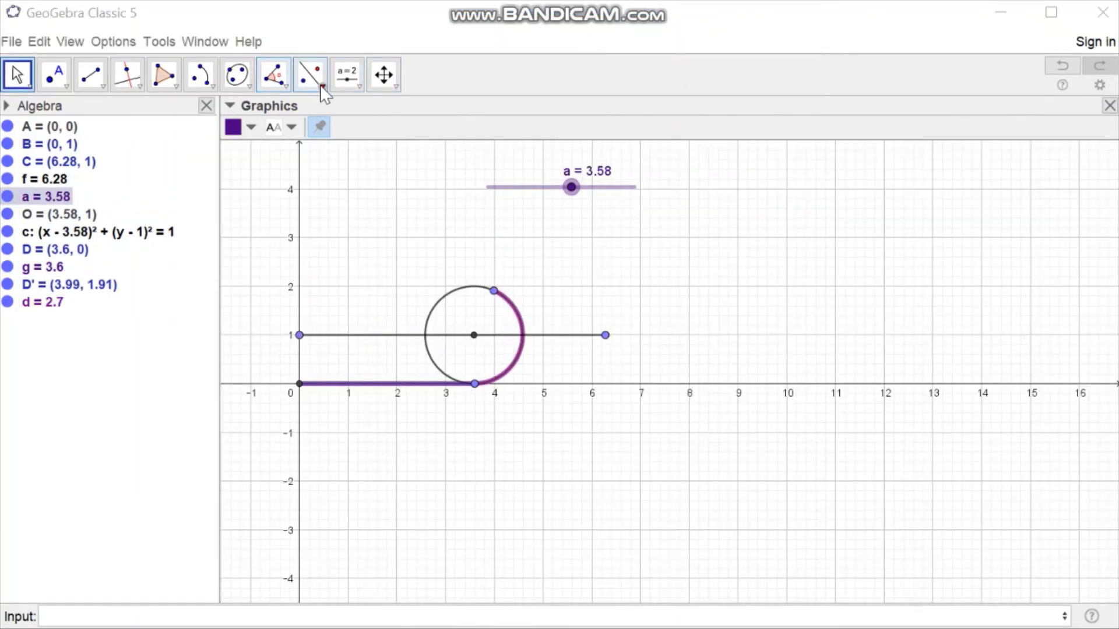
left_click(325, 85)
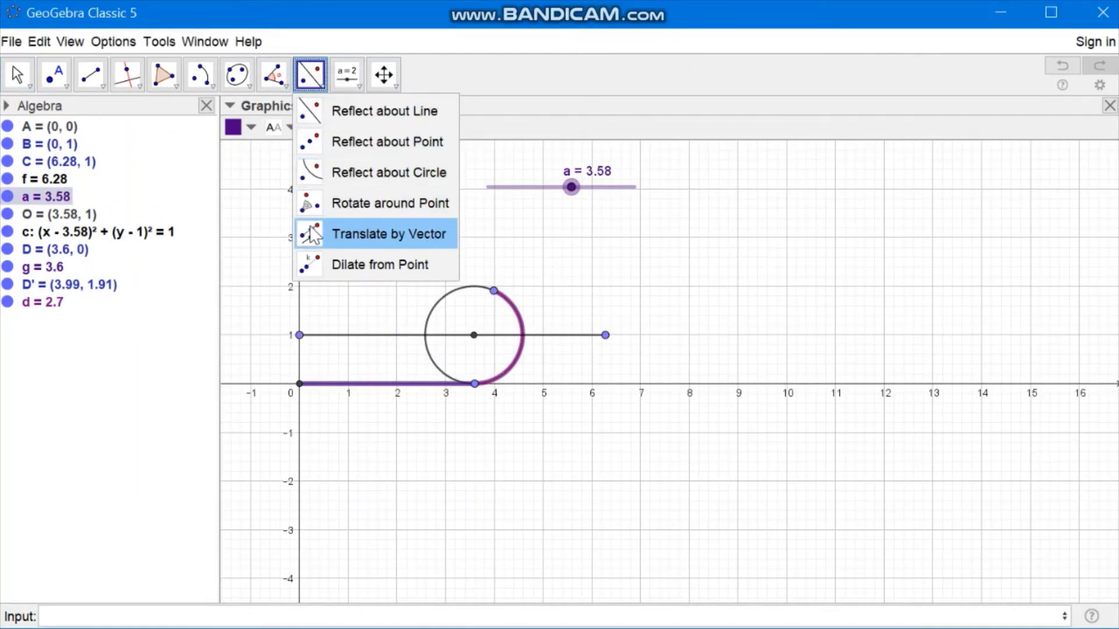
mouse_move(274, 75)
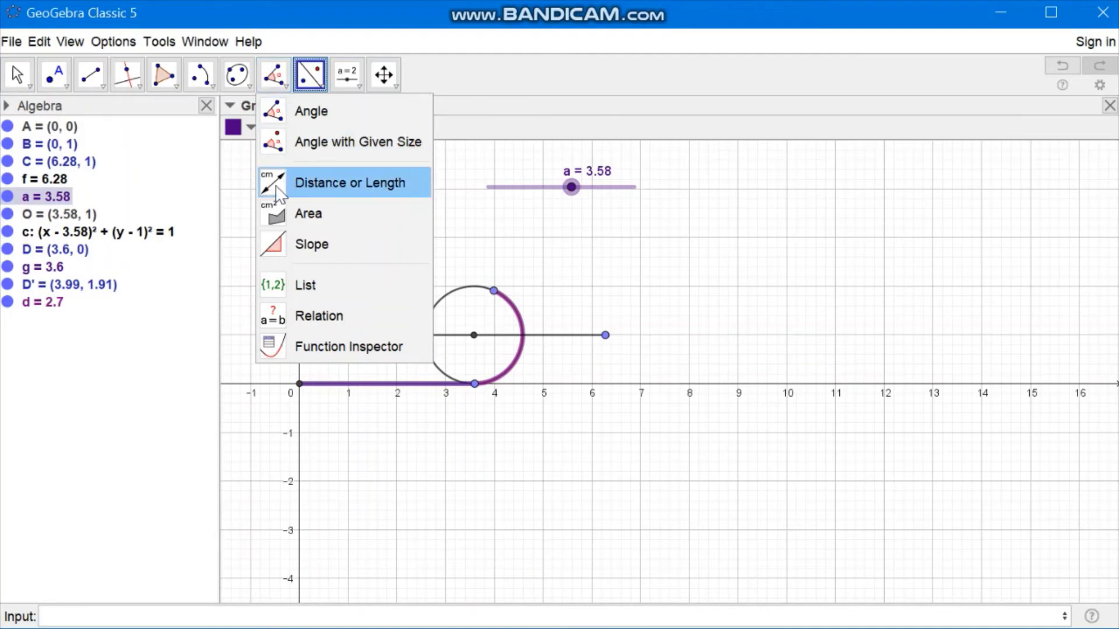
left_click(276, 186)
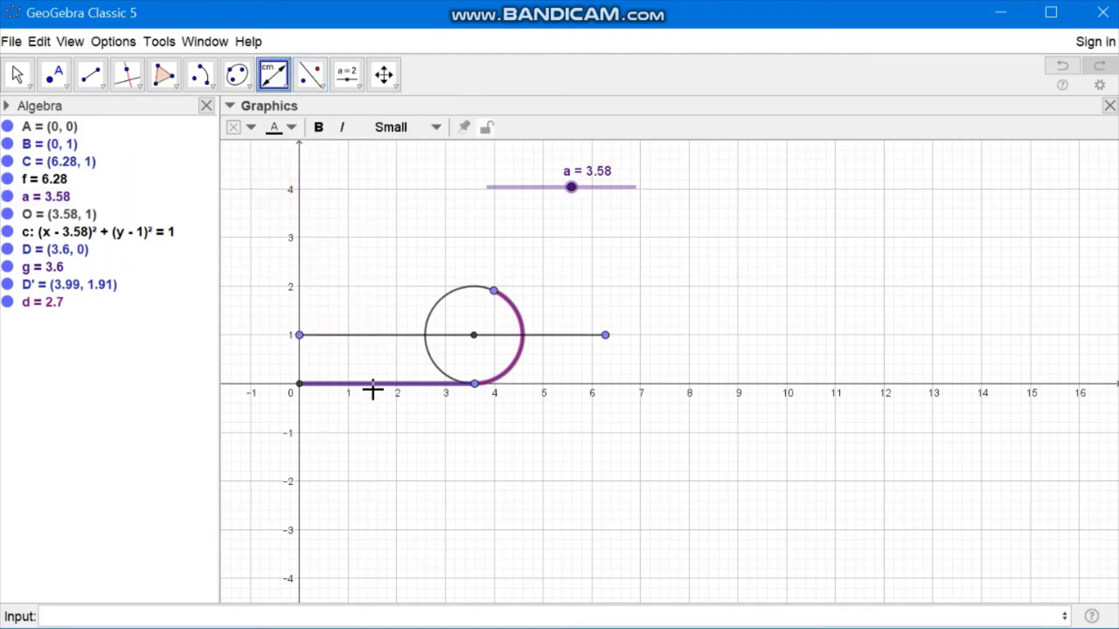
left_click(372, 386)
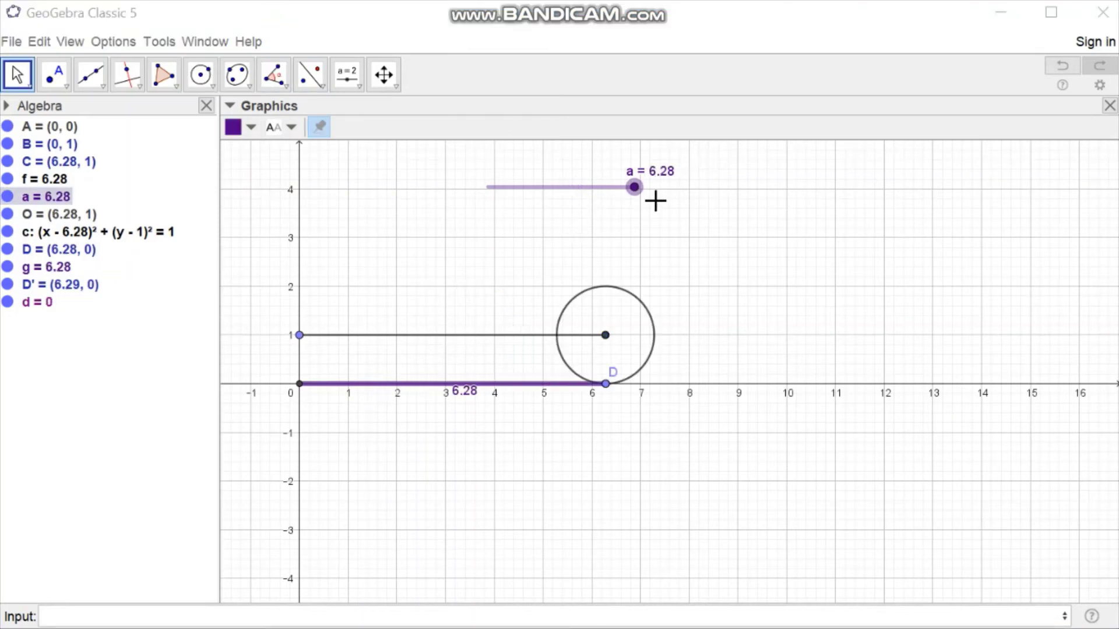
Hide the segment between B and C along y = 1 and its starting point B
left_click_drag(635, 187, 644, 268)
left_click_drag(524, 491, 467, 409)
right_click(333, 337)
left_click(427, 368)
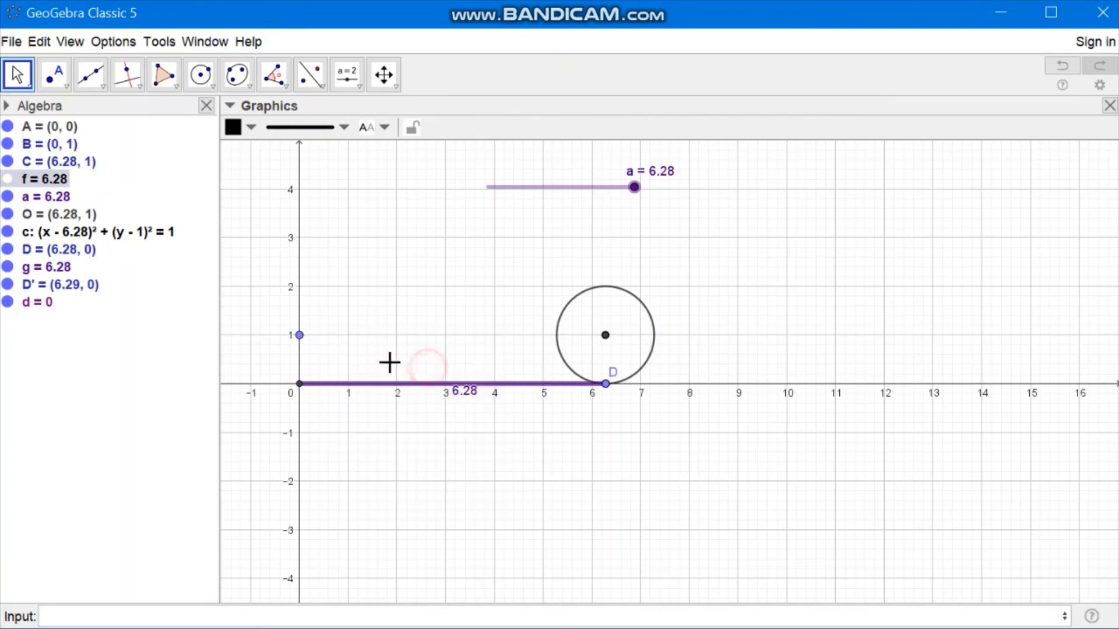
right_click(300, 336)
left_click(382, 392)
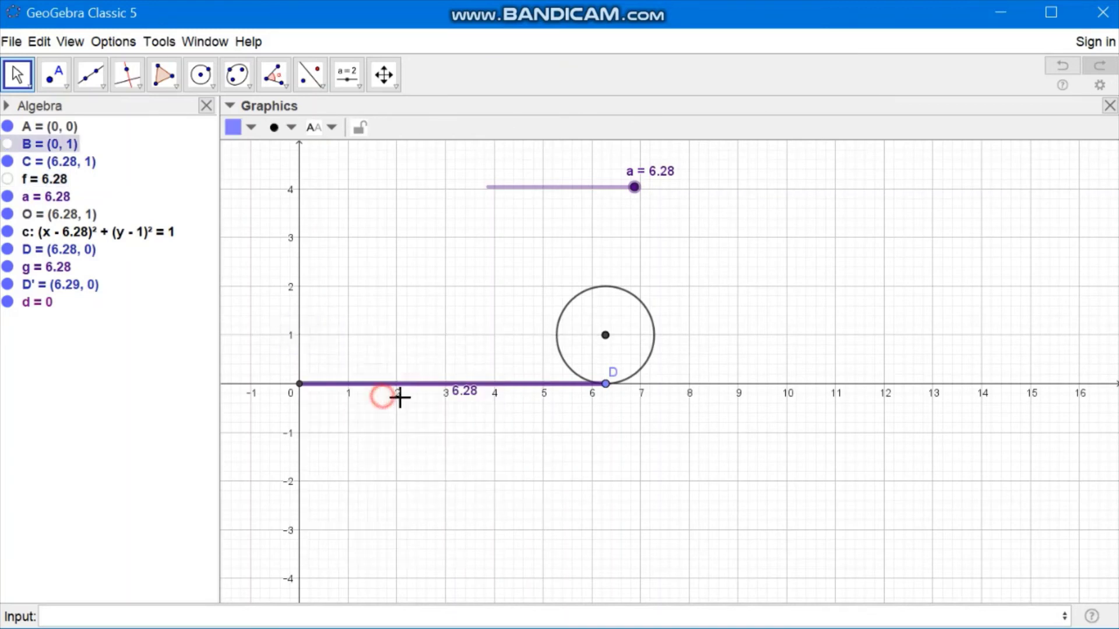
Move slider a to about 3.02 so the circle rolls back about half a turn
mouse_move(634, 188)
left_mouse_down()
mouse_move(459, 195)
mouse_move(512, 185)
mouse_move(640, 214)
mouse_move(561, 215)
left_mouse_up()
right_click(707, 249)
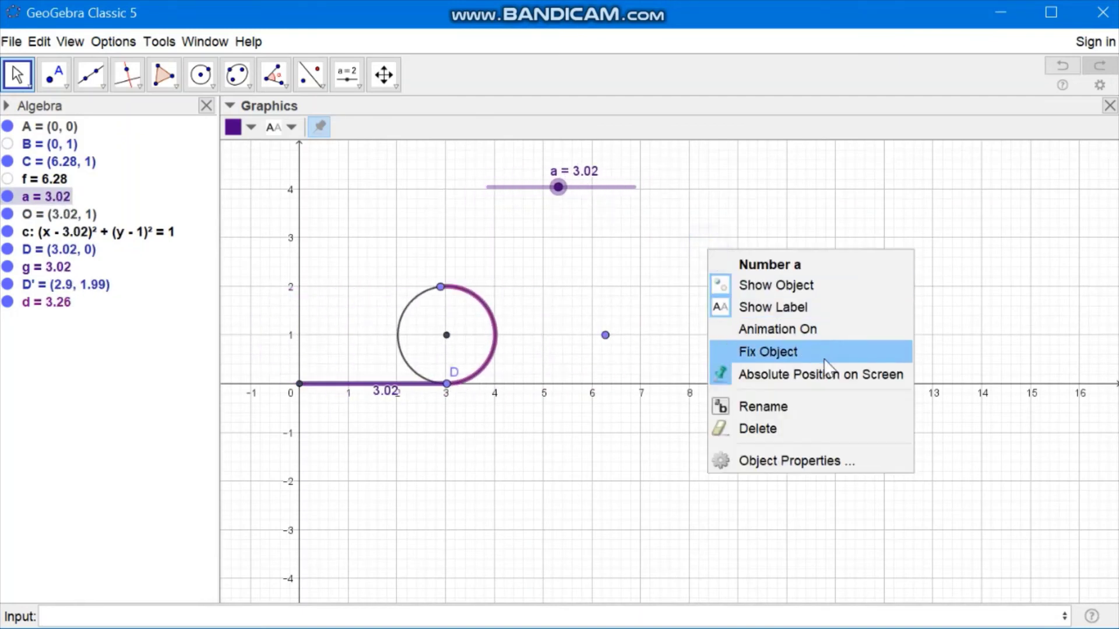
left_click(849, 516)
Hide the grid and the coordinate axes in the Graphics view
right_click(827, 244)
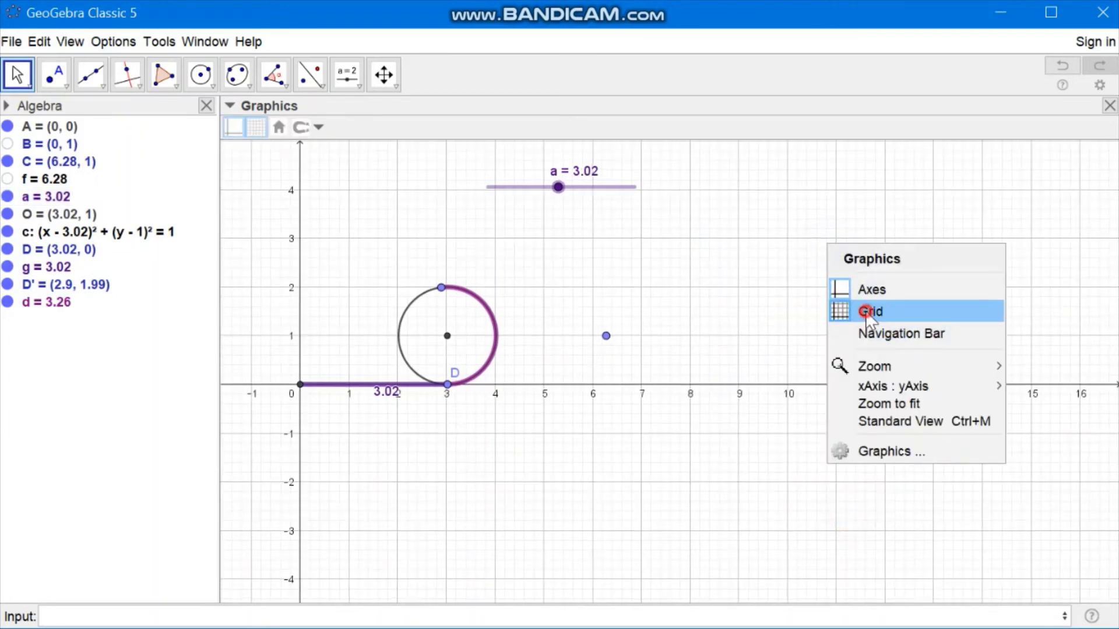
left_click(842, 311)
right_click(775, 218)
left_click(844, 286)
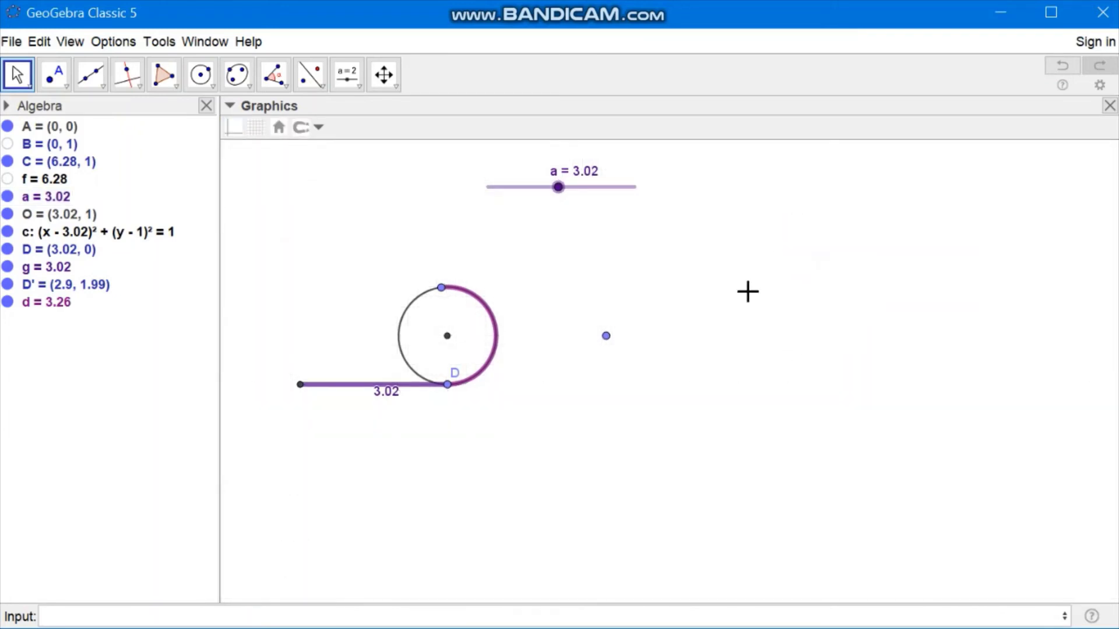
Set the Graphics view's background color to light yellow in its preferences and close the preferences
right_click(749, 291)
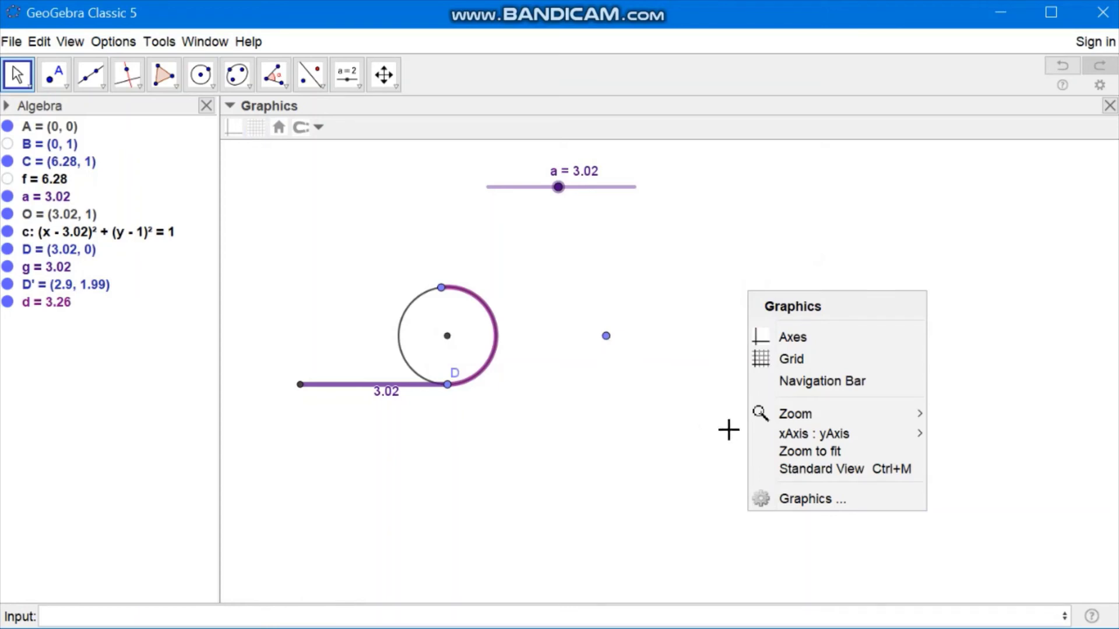
left_click(809, 501)
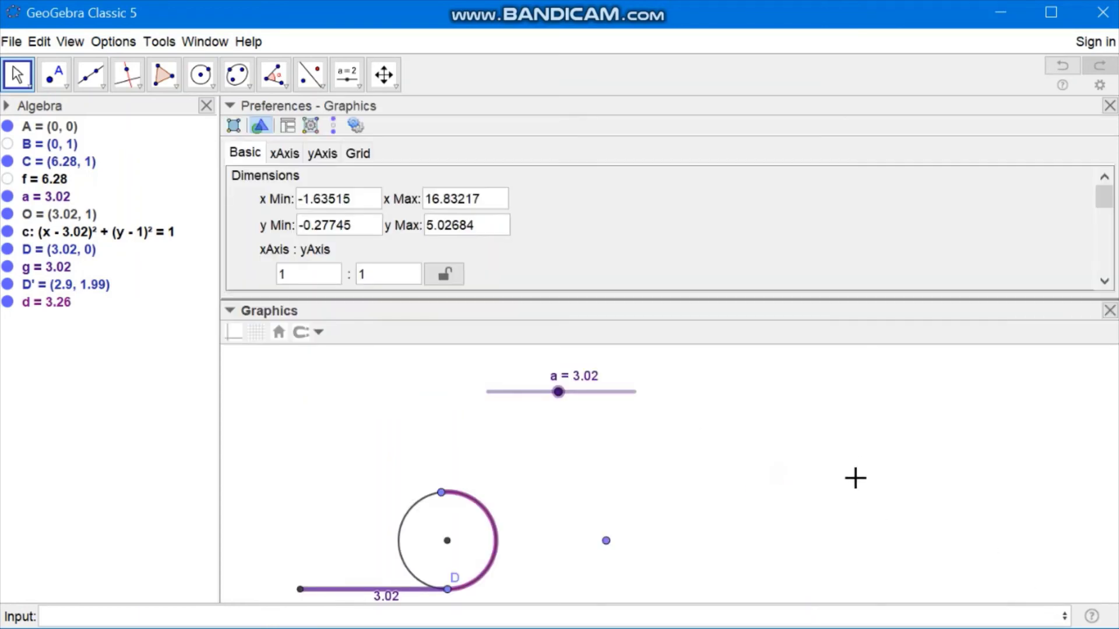
scroll(388, 219, "down", 4)
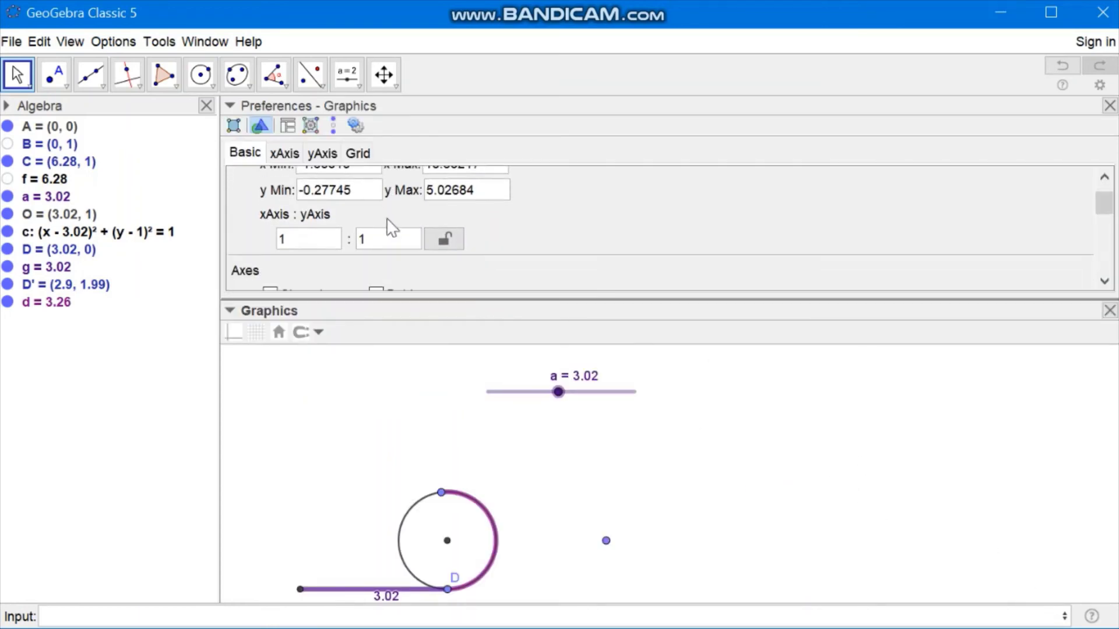
scroll(390, 233, "down", 5)
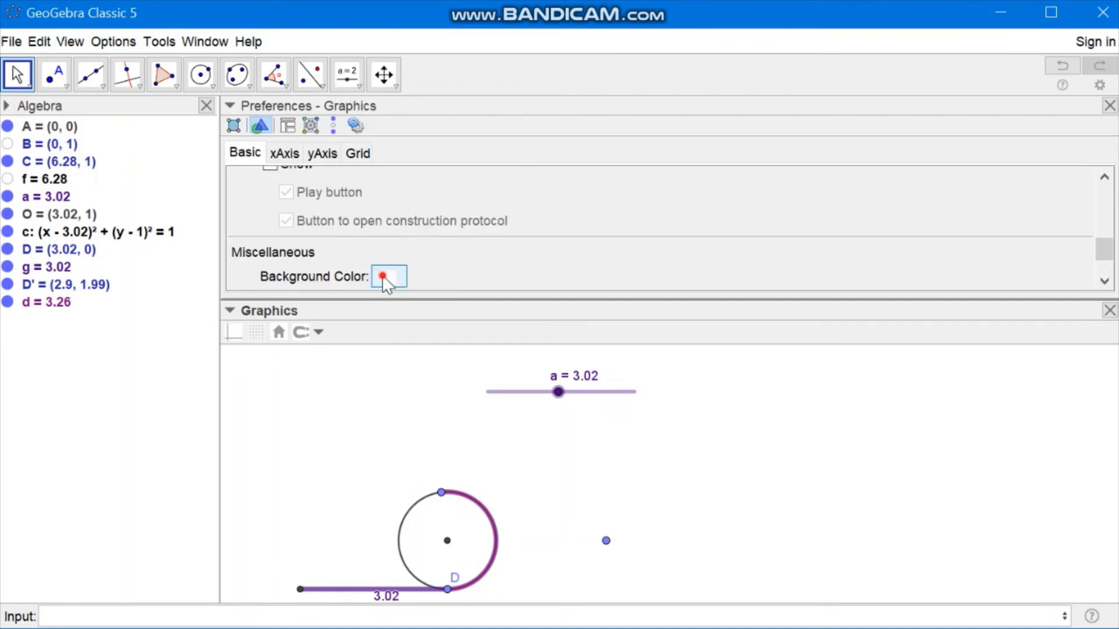
left_click(389, 277)
left_click(511, 266)
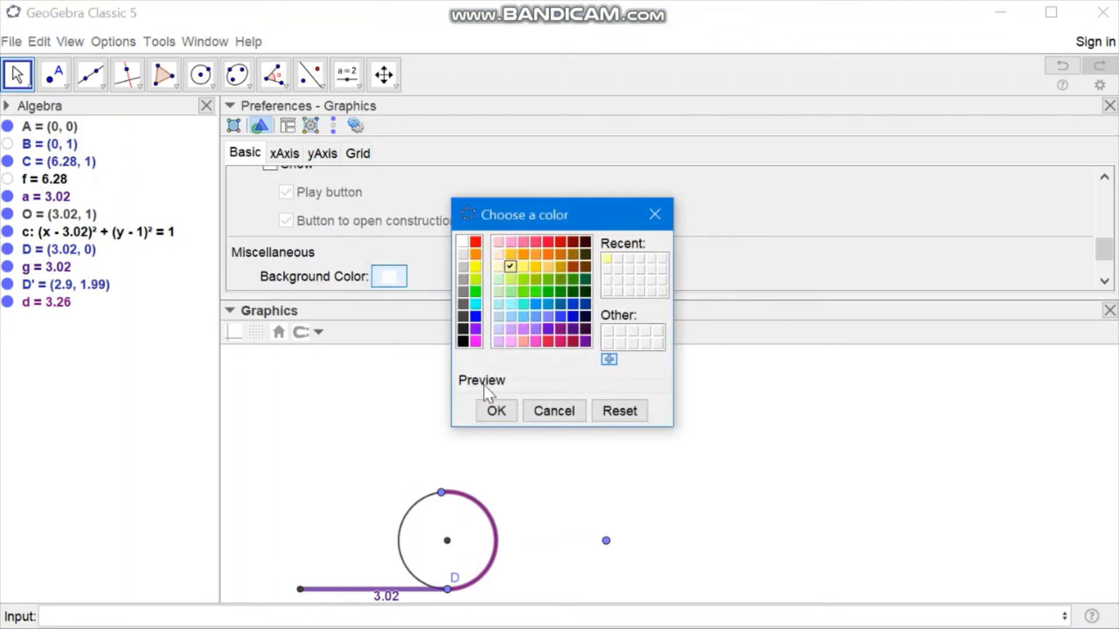
left_click(497, 412)
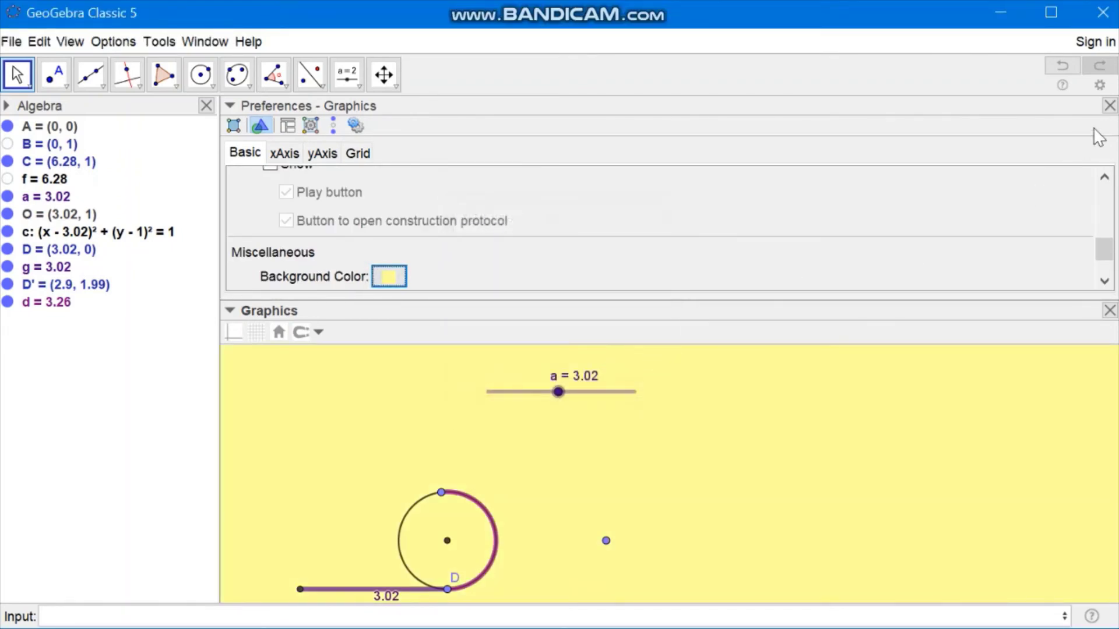
left_click(1109, 105)
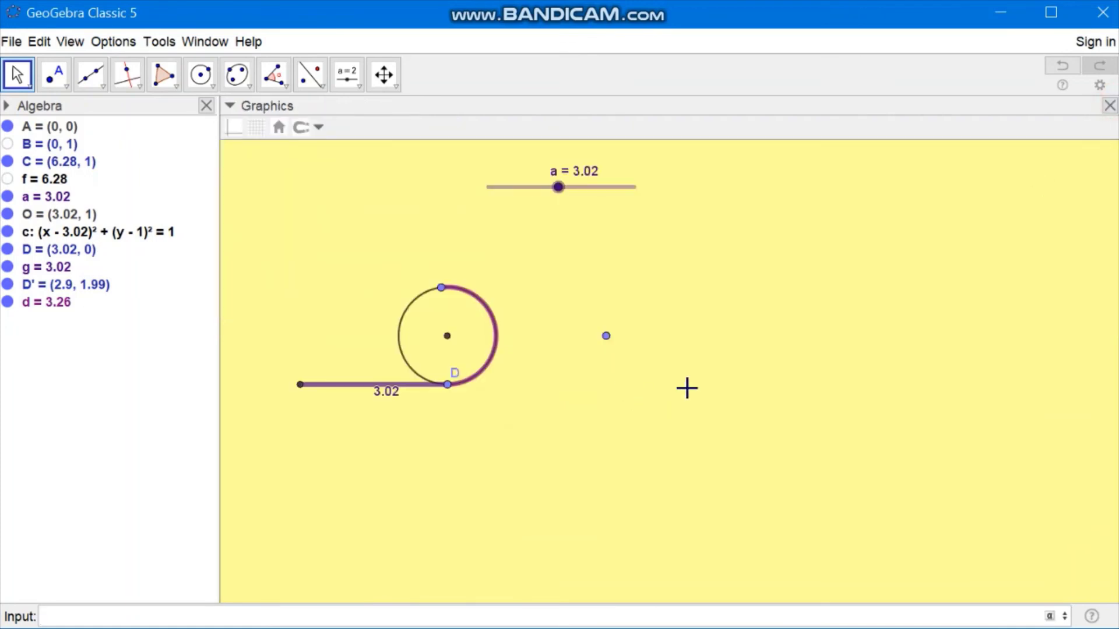
Hide point C, the remaining end point at (6.28, 1)
right_click(606, 341)
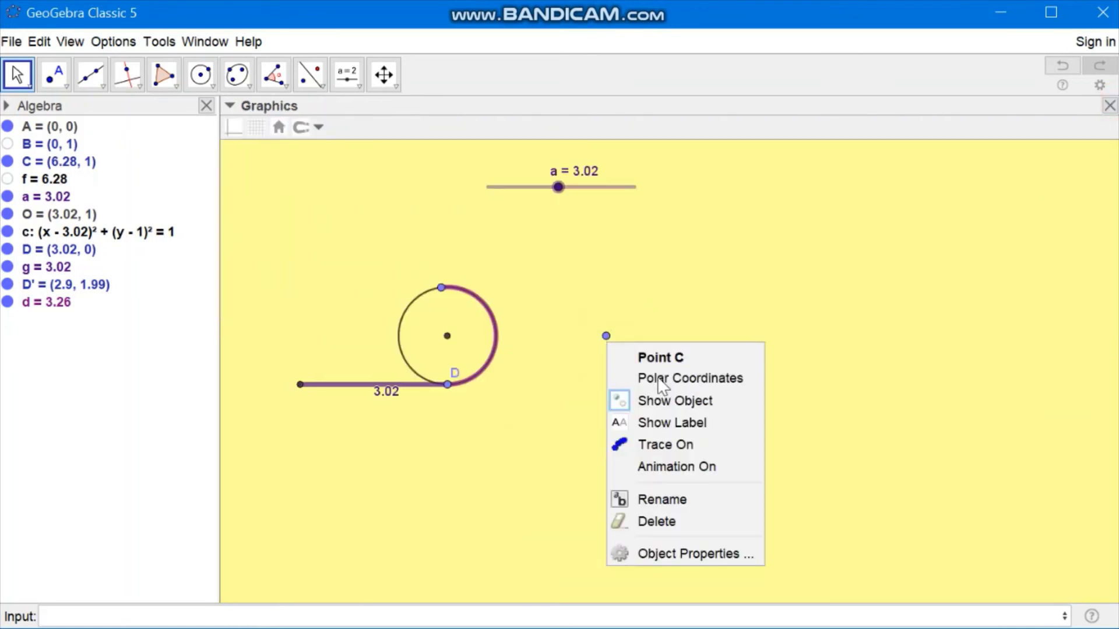
right_click(605, 334)
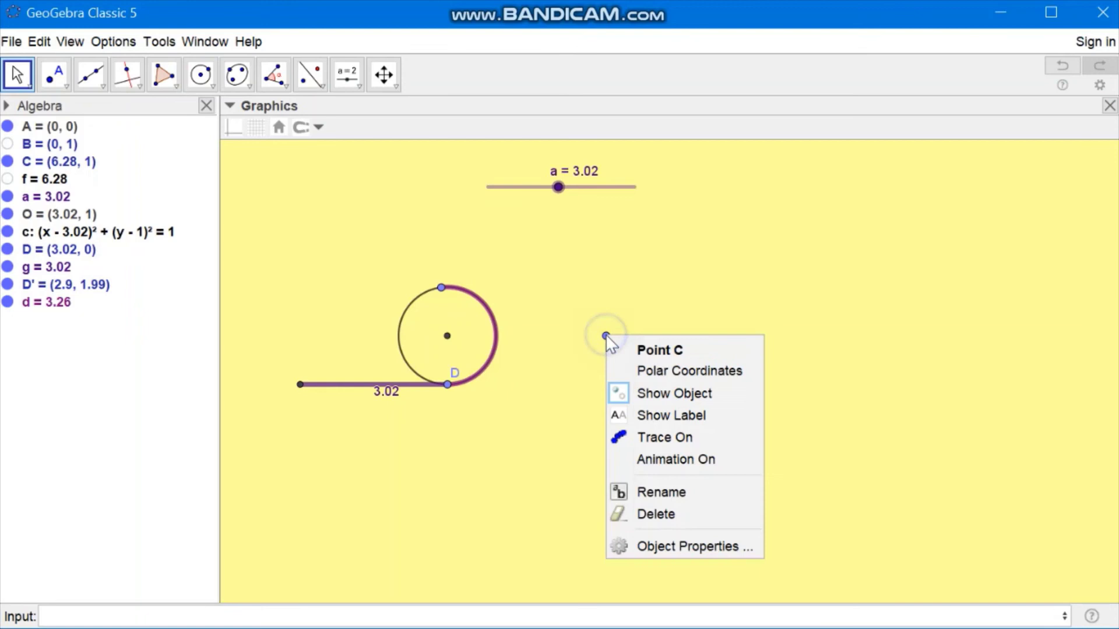
left_click(667, 397)
Move slider a to its maximum of 6.28 and turn on its animation so the circle rolls automatically
left_click_drag(561, 196, 660, 236)
right_click(635, 187)
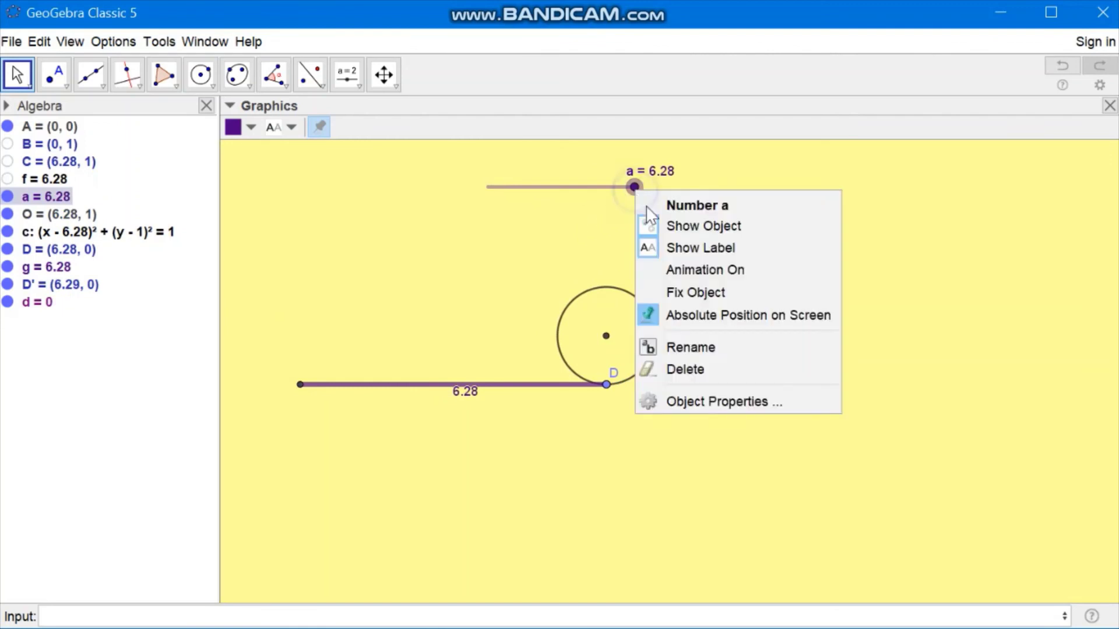
left_click(699, 268)
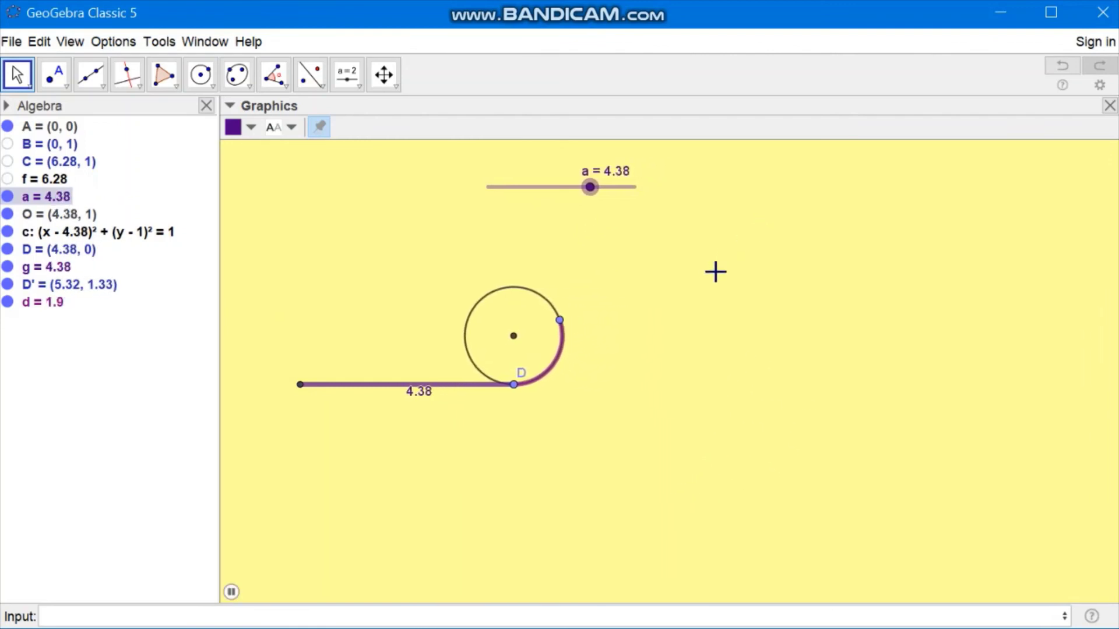
Resume the paused slider animation with the Thank You text and the cartoon image in the view
left_click(358, 87)
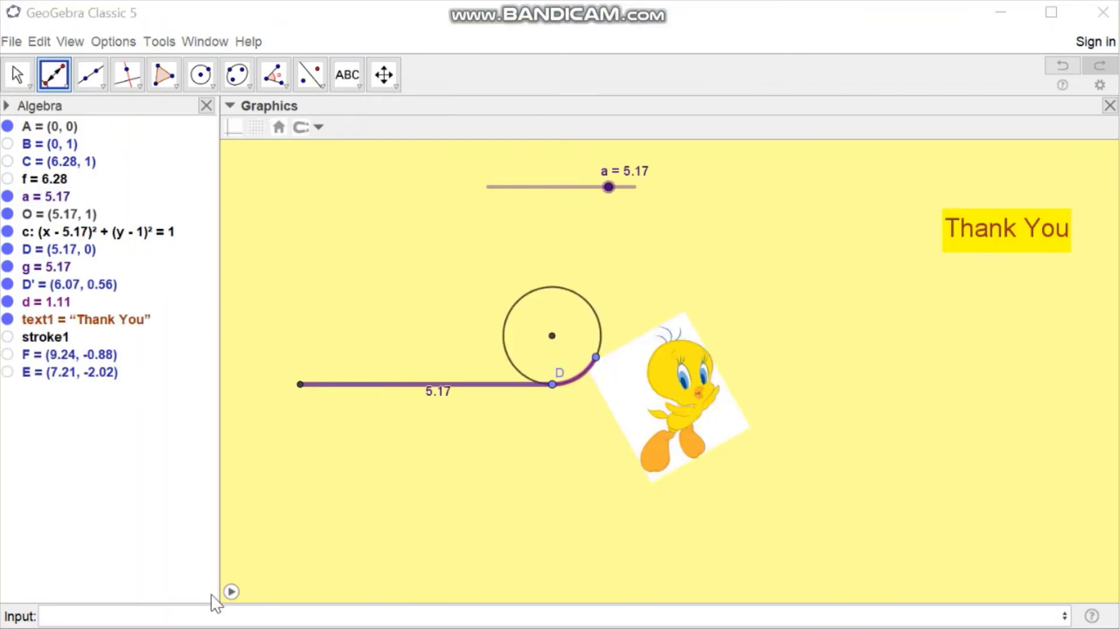
left_click(232, 593)
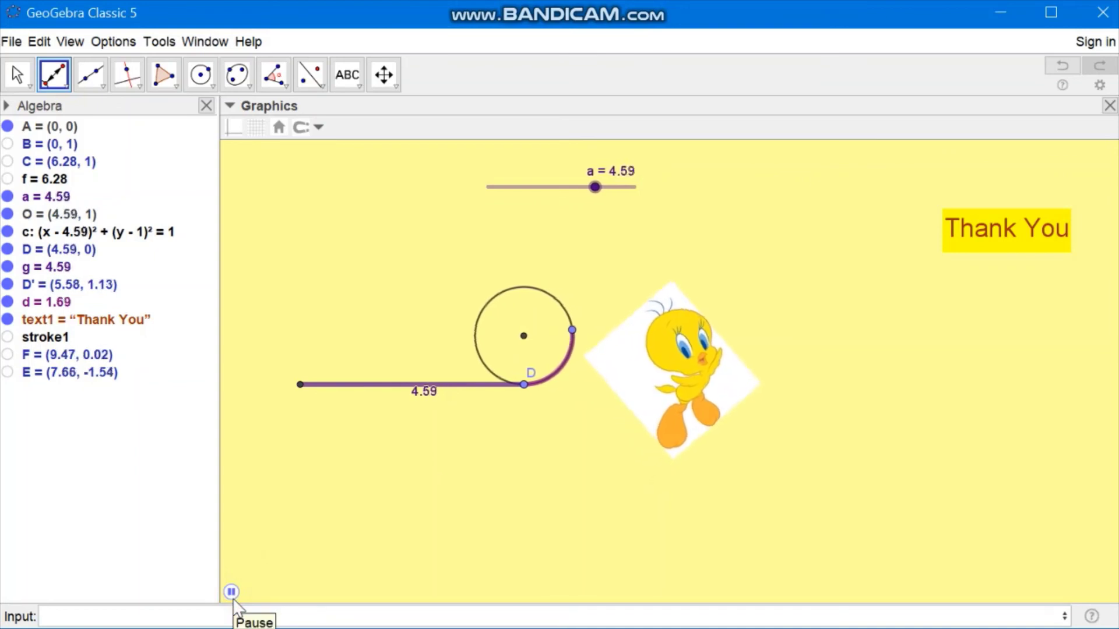